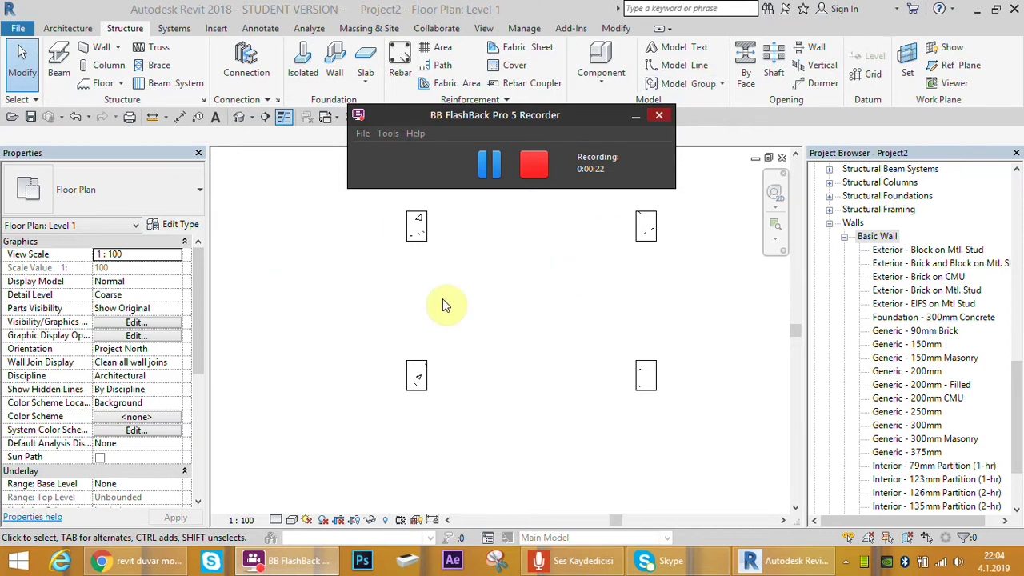
# Start a wall with the Basic Wall Generic - 150mm type and open its type properties.
pyautogui.click(469, 288)
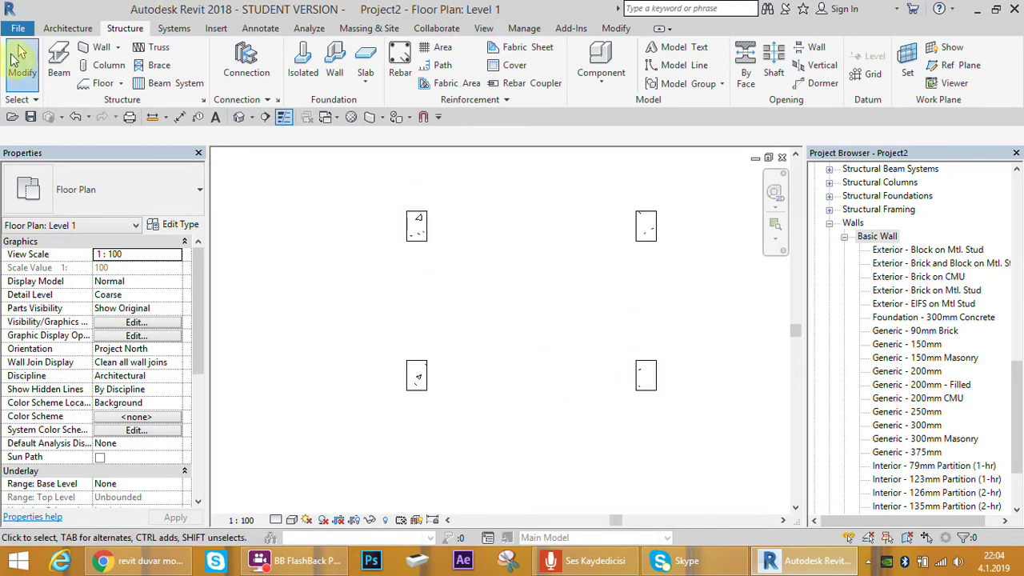
pyautogui.click(68, 29)
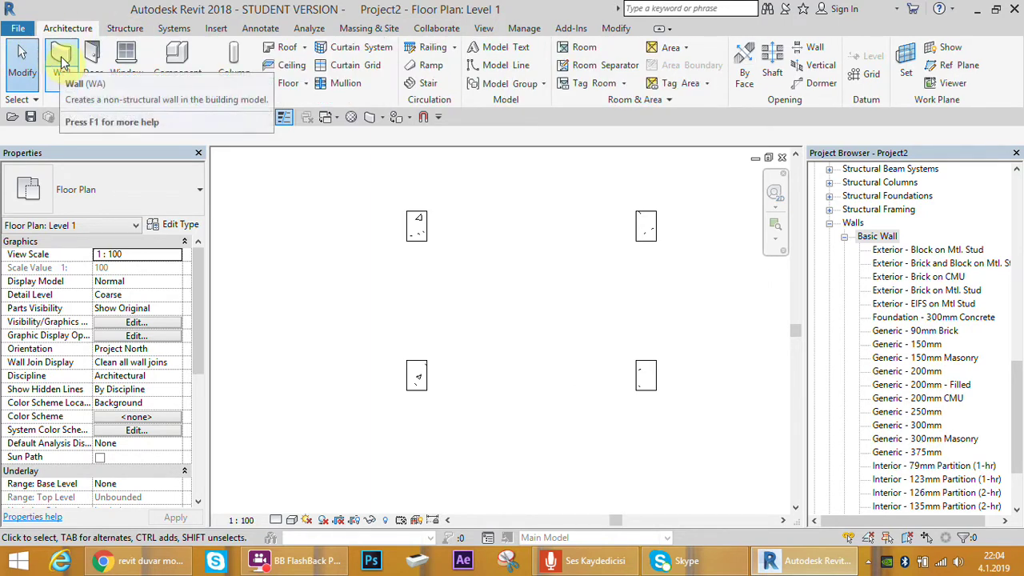
pyautogui.click(61, 64)
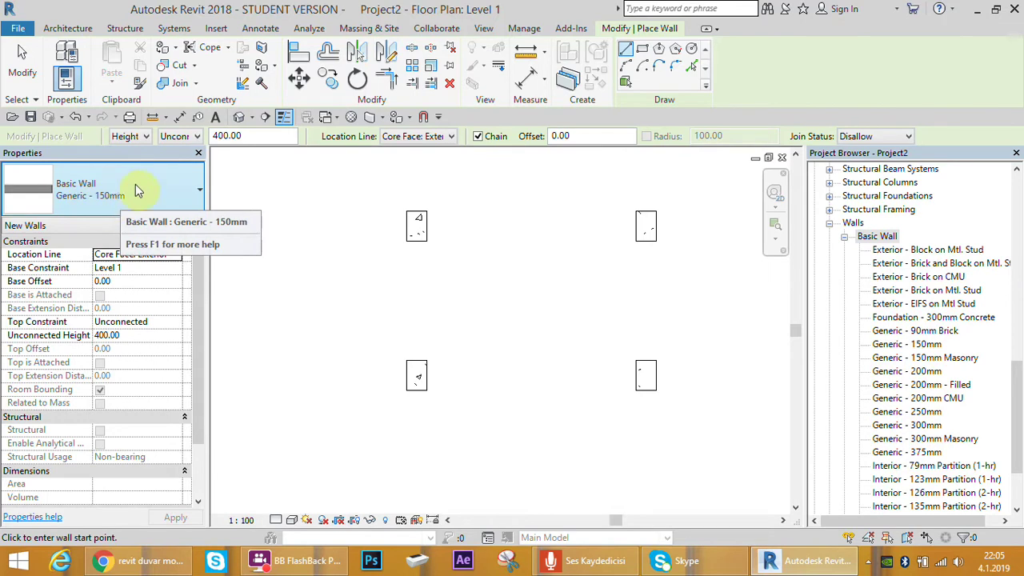
pyautogui.click(186, 227)
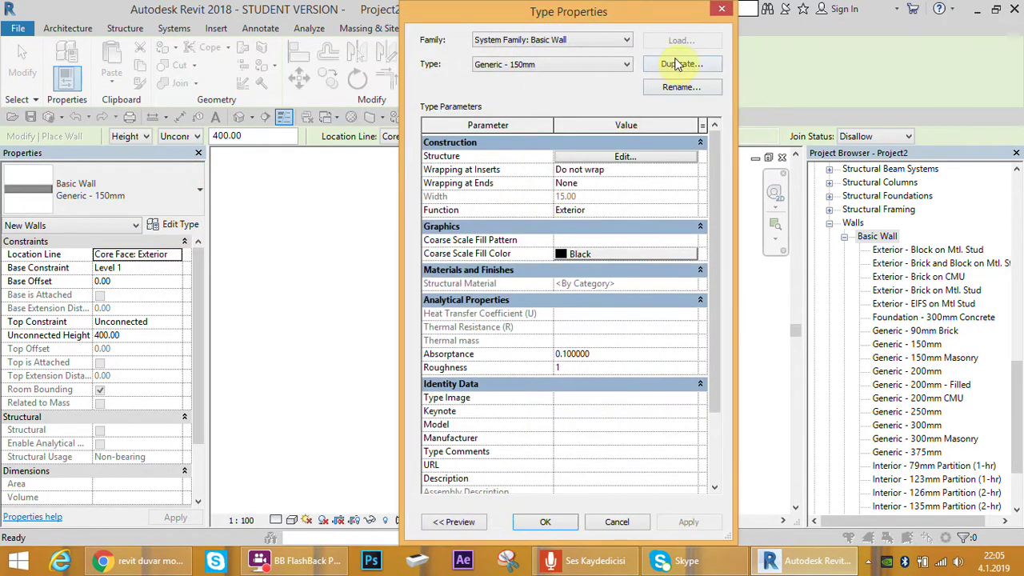
# Duplicate Generic - 150mm as a new wall type named '20 cm duvar'.
pyautogui.click(681, 68)
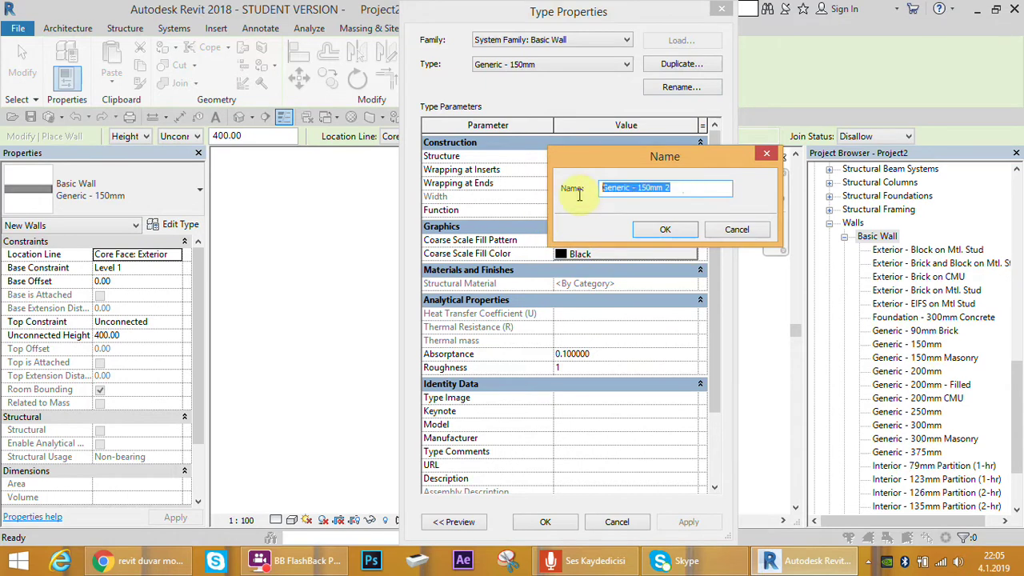
pyautogui.write('20 ')
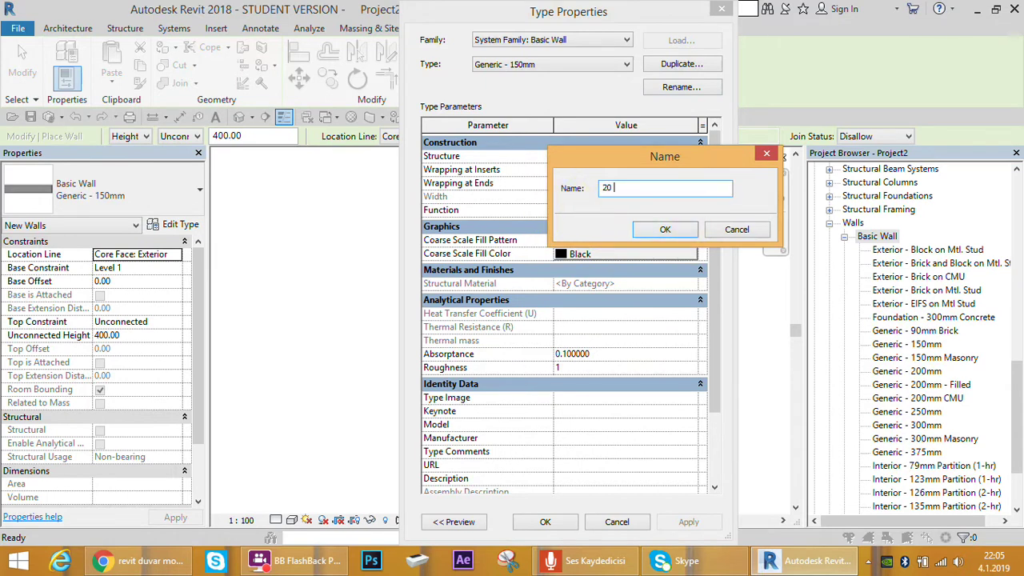
pyautogui.write('cm duvar')
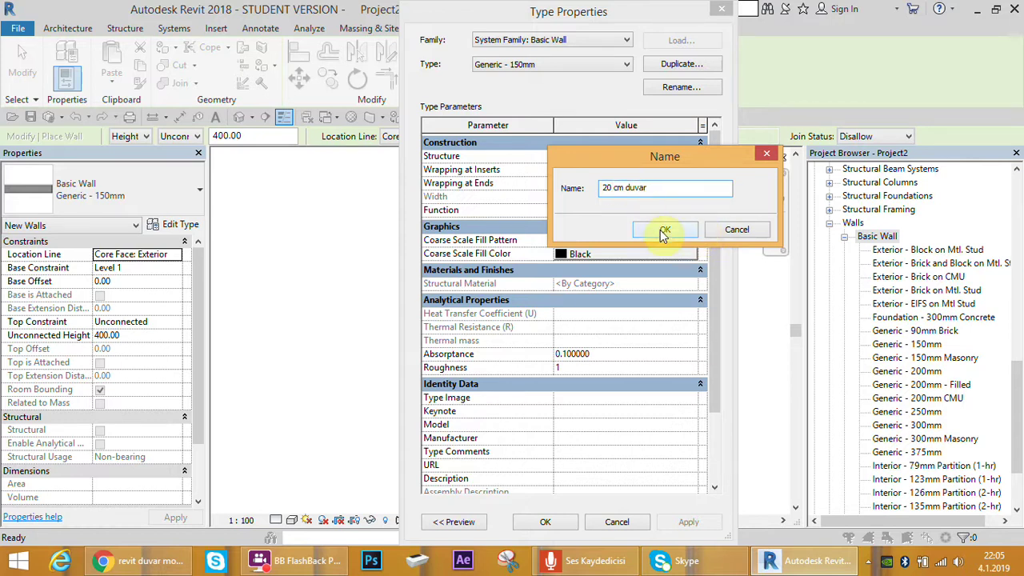
pyautogui.click(662, 231)
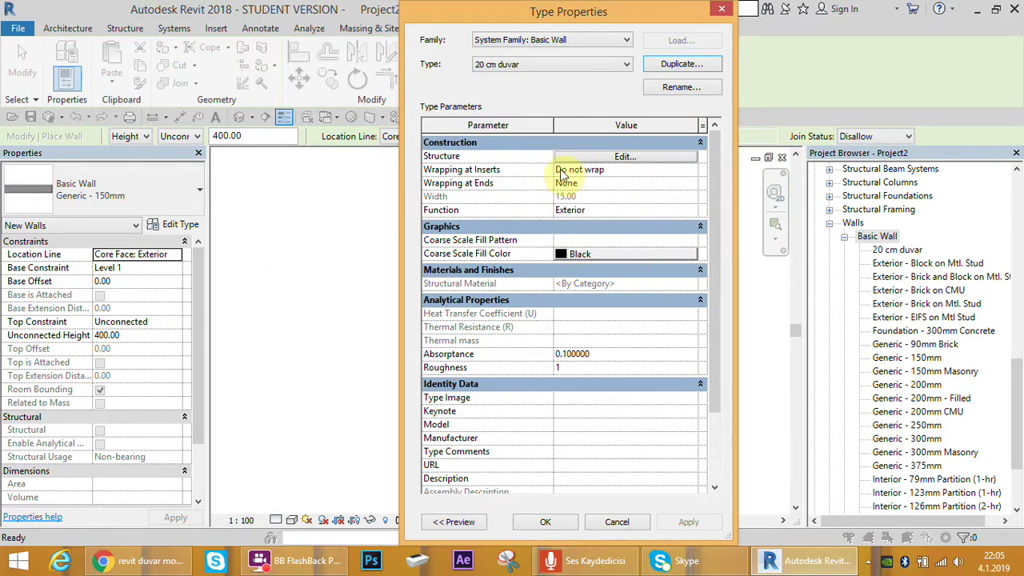
# Set the 20 cm duvar structure layer thickness to 20.
pyautogui.click(625, 156)
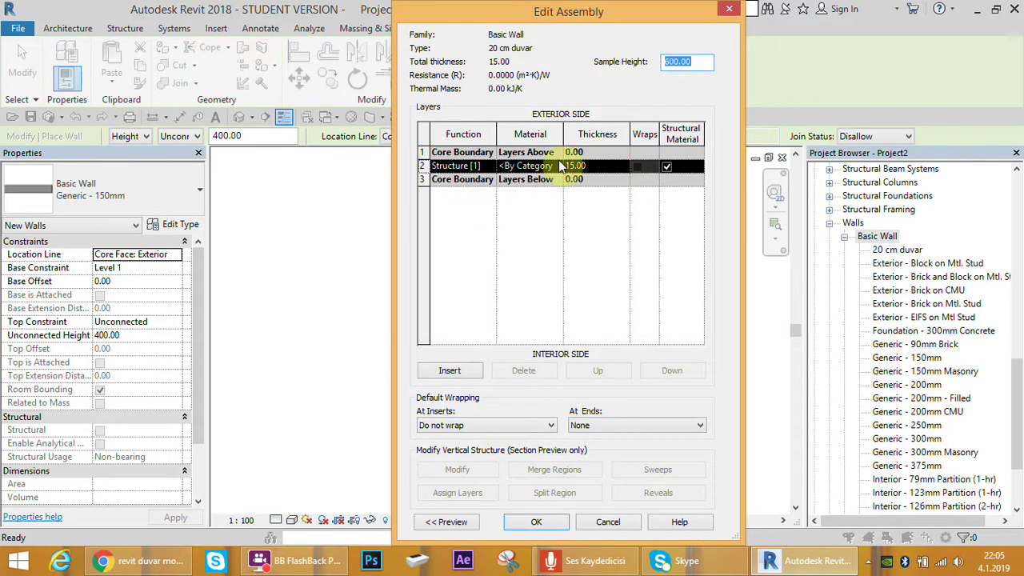
pyautogui.click(597, 165)
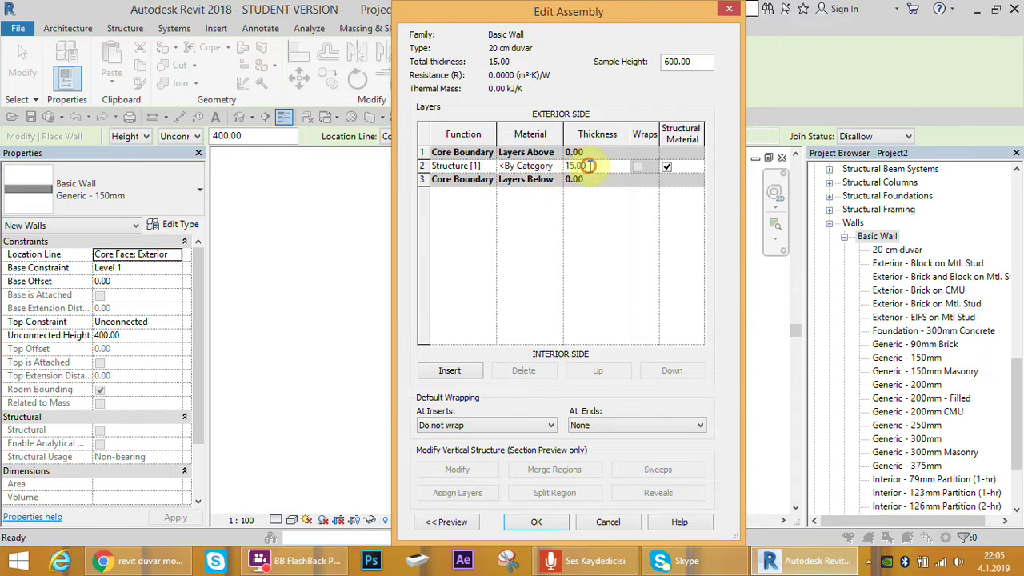
pyautogui.write('2')
pyautogui.click(536, 521)
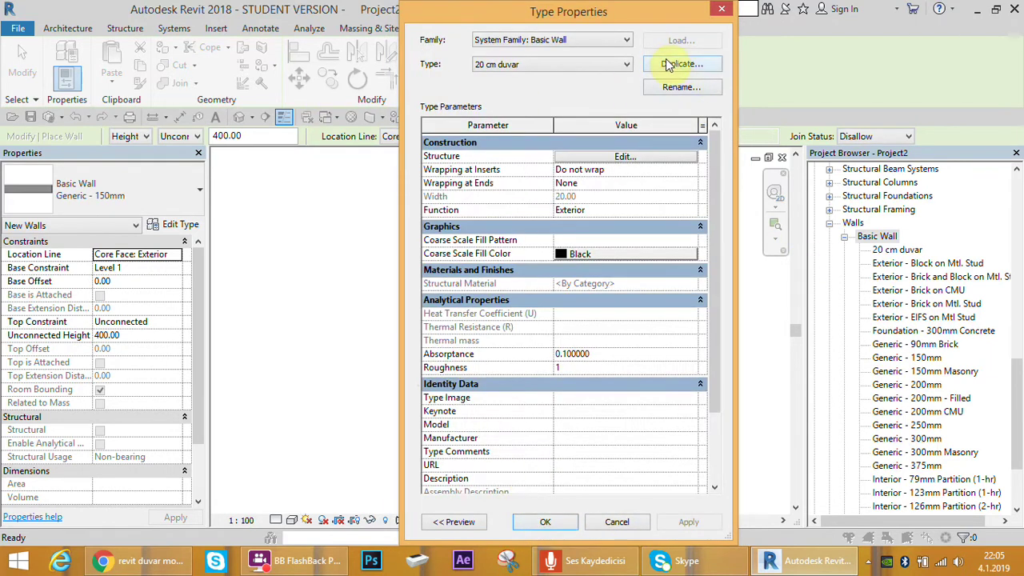
# Duplicate 20 cm duvar as a new wall type named 'iç sıva'.
pyautogui.click(668, 64)
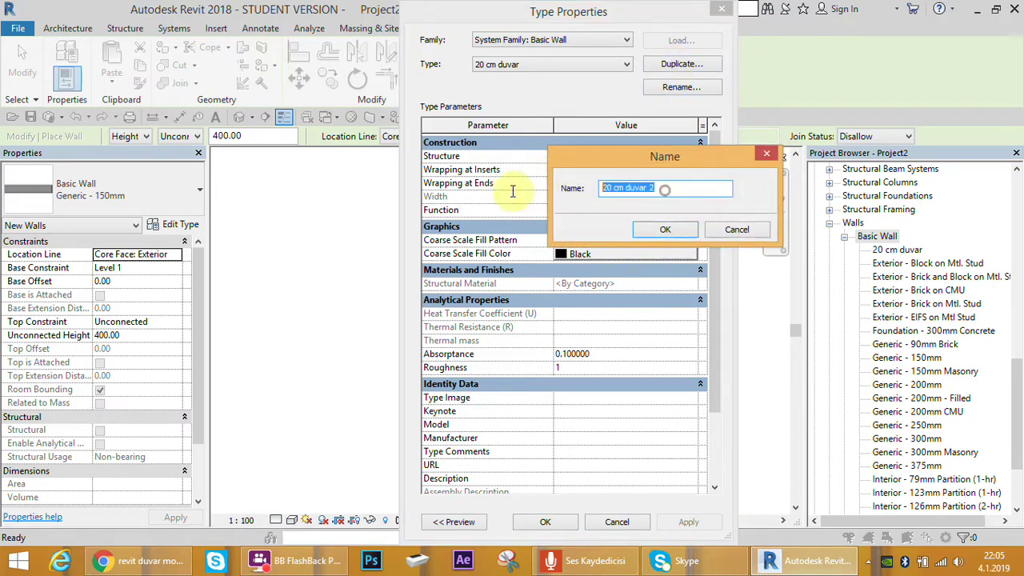
pyautogui.write('iç sıva')
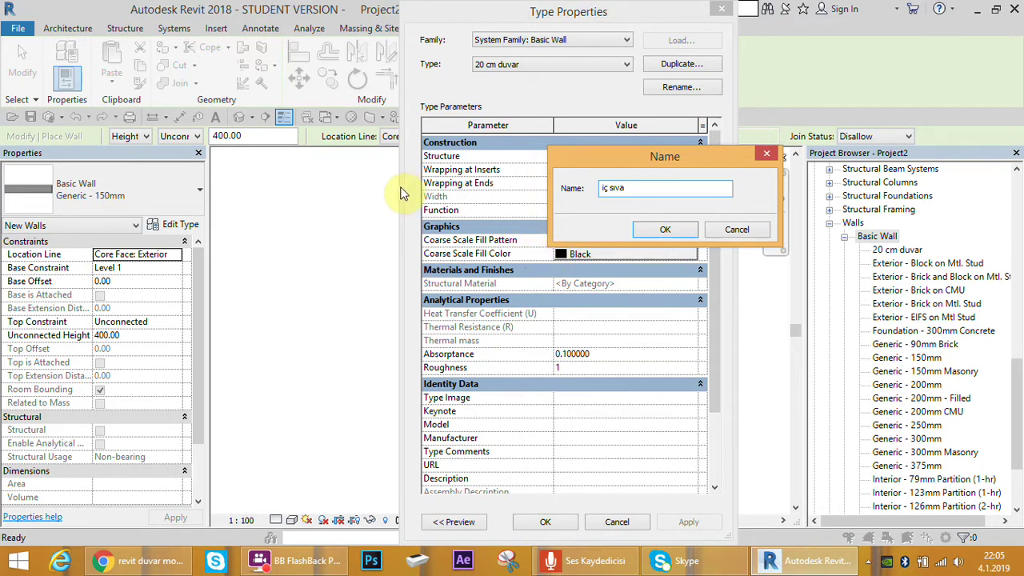
pyautogui.click(666, 230)
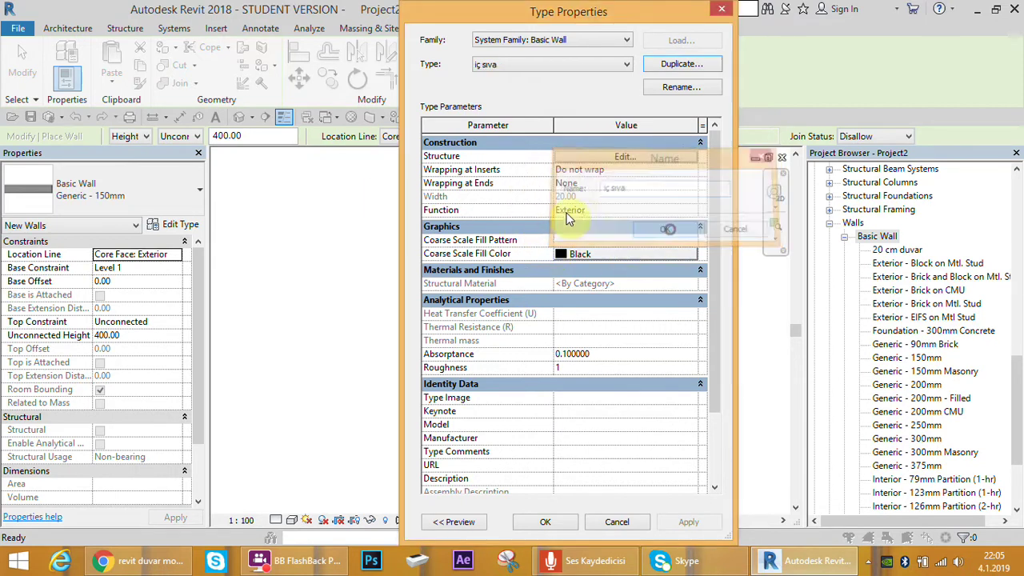
# Change the iç sıva structure layer thickness to 2.5.
pyautogui.click(623, 157)
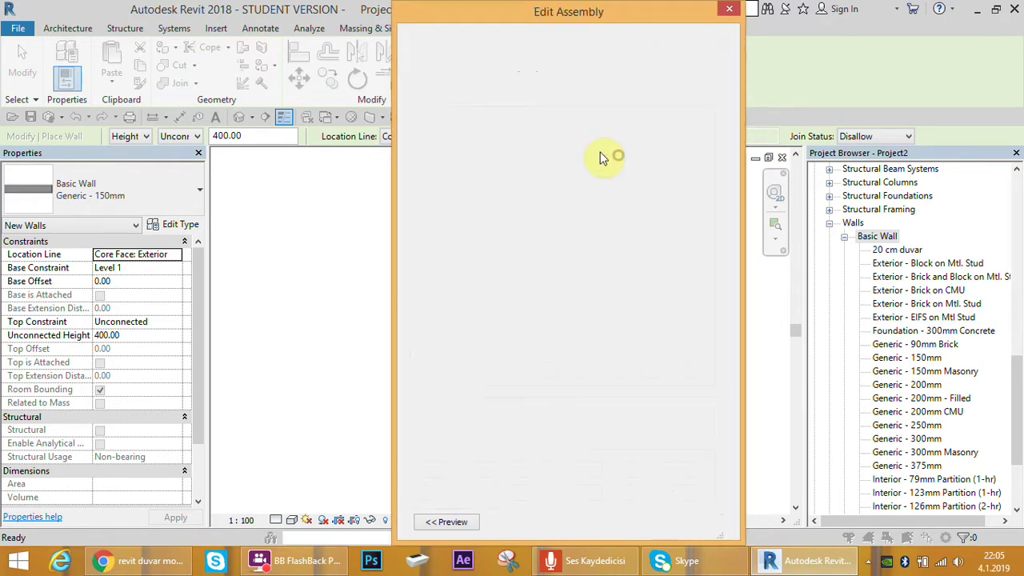
pyautogui.click(593, 166)
pyautogui.moveTo(592, 166); pyautogui.dragTo(552, 166)
pyautogui.write('2.5')
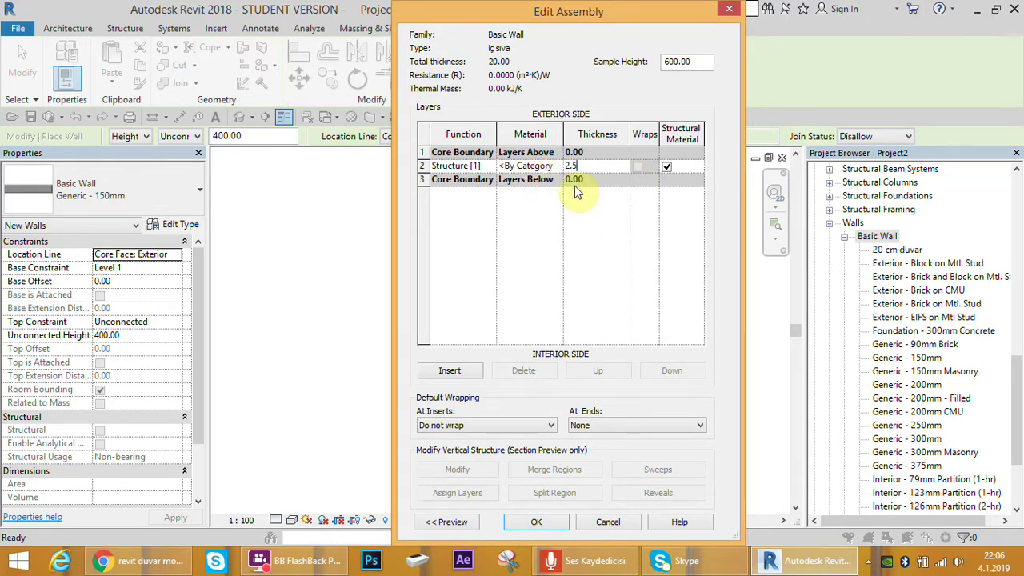
pyautogui.click(544, 165)
# Duplicate the Door - Panel material as 'iç sıva2.5 cm' and show its appearance settings.
pyautogui.click(559, 166)
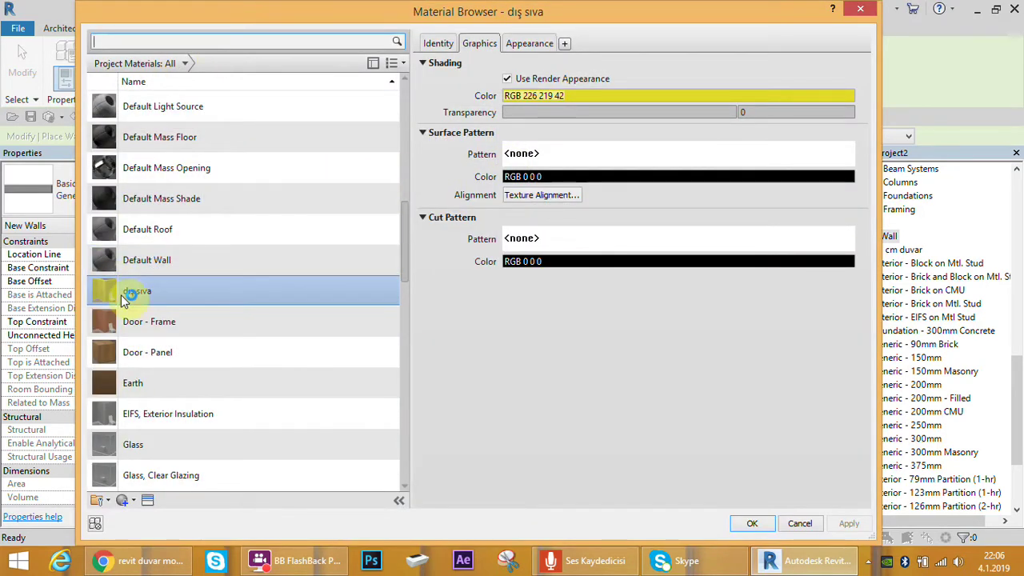
pyautogui.moveTo(405, 227)
pyautogui.mouseDown()
pyautogui.moveTo(408, 167)
pyautogui.moveTo(400, 342)
pyautogui.moveTo(407, 239)
pyautogui.mouseUp()
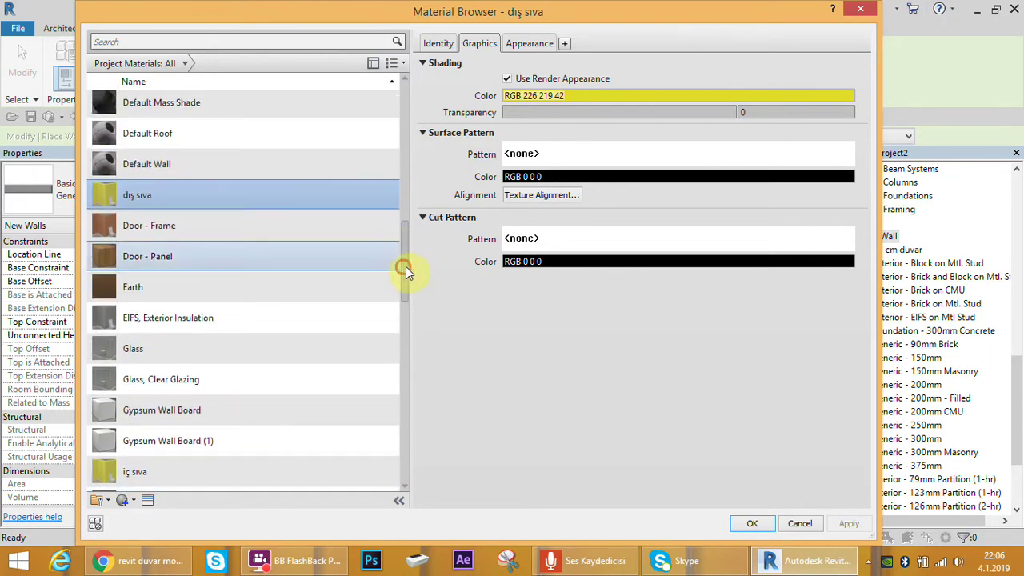
pyautogui.moveTo(406, 266); pyautogui.dragTo(400, 254)
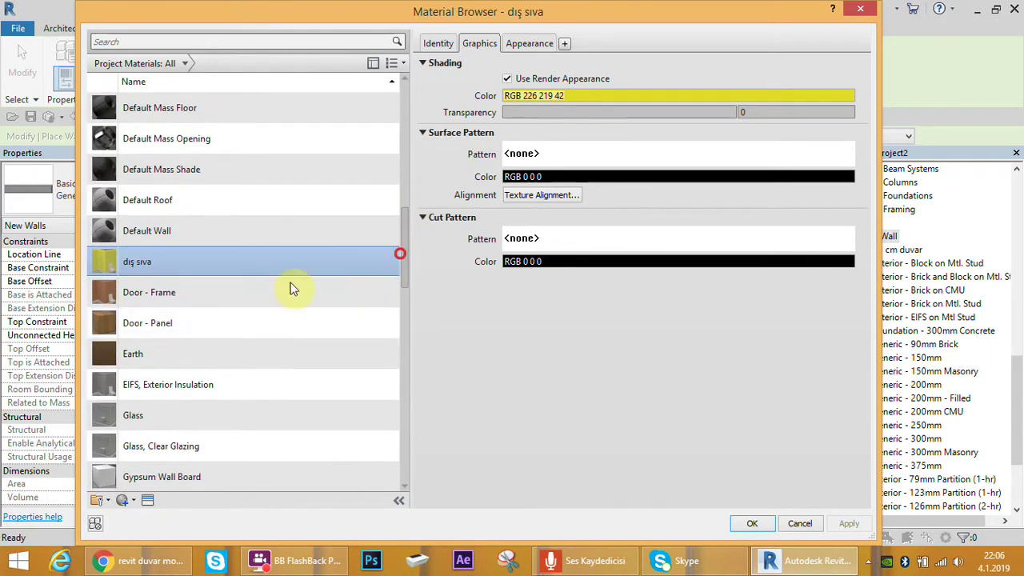
pyautogui.rightClick(137, 322)
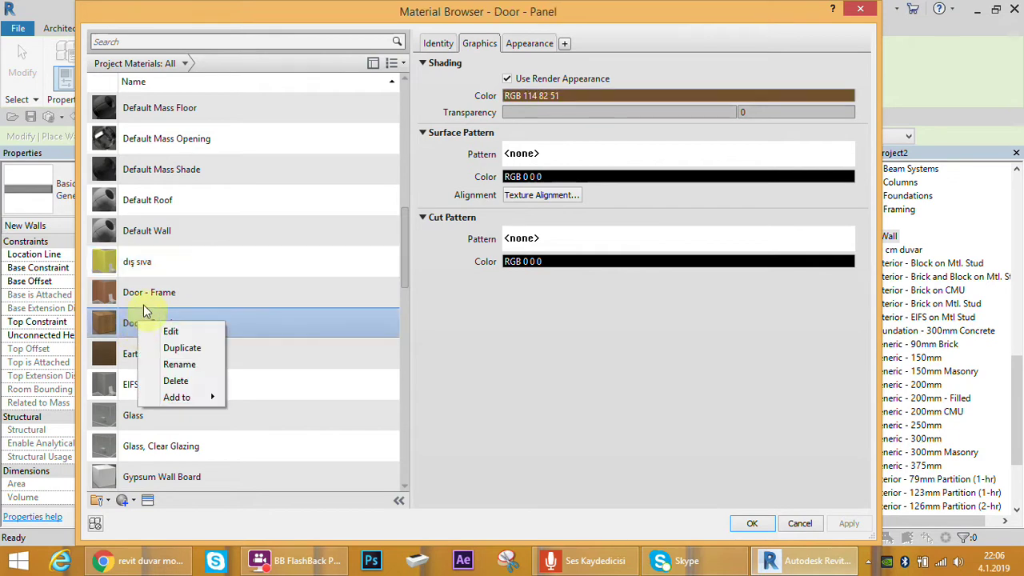
pyautogui.click(174, 350)
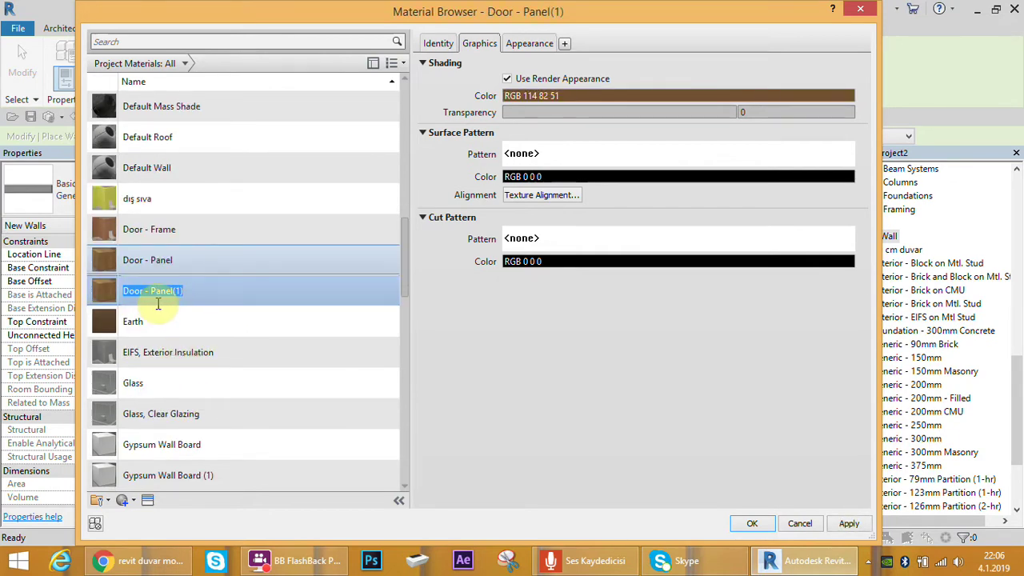
pyautogui.write('iç sıva2.5 cm')
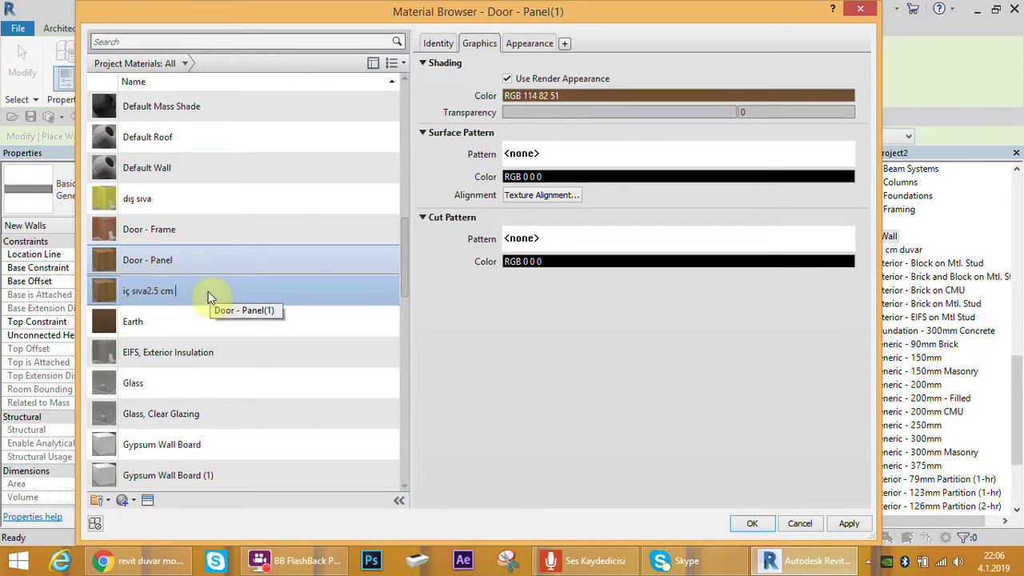
pyautogui.press('Return')
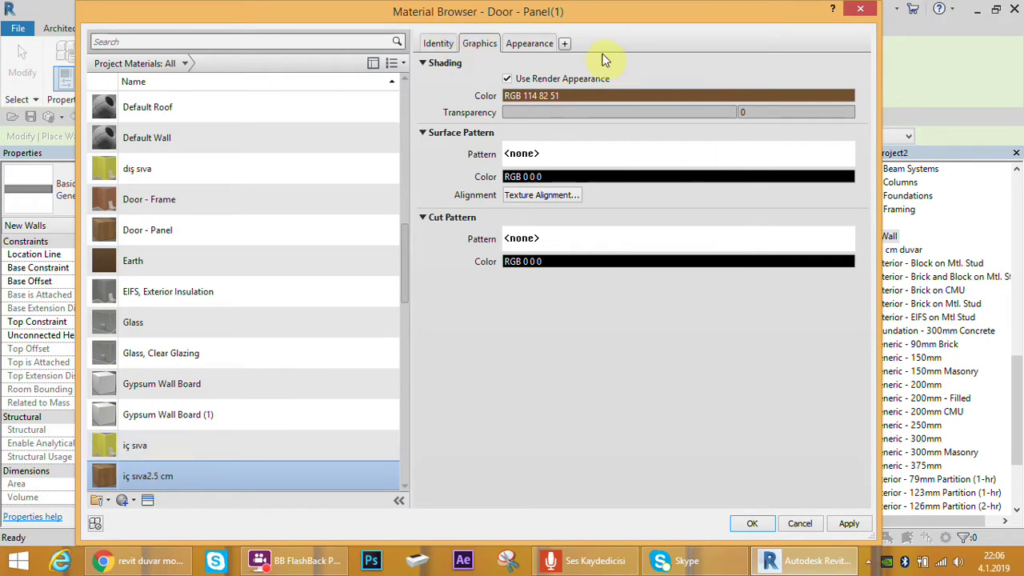
pyautogui.click(527, 43)
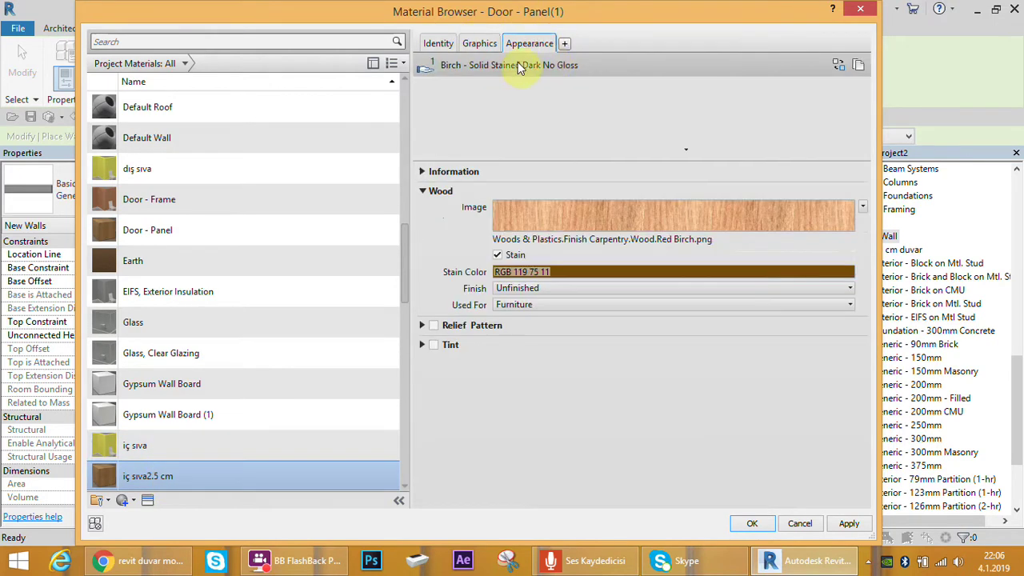
# Give iç sıva2.5 cm the Wall Paint Matte Canary appearance and assign it to the layer.
pyautogui.click(838, 66)
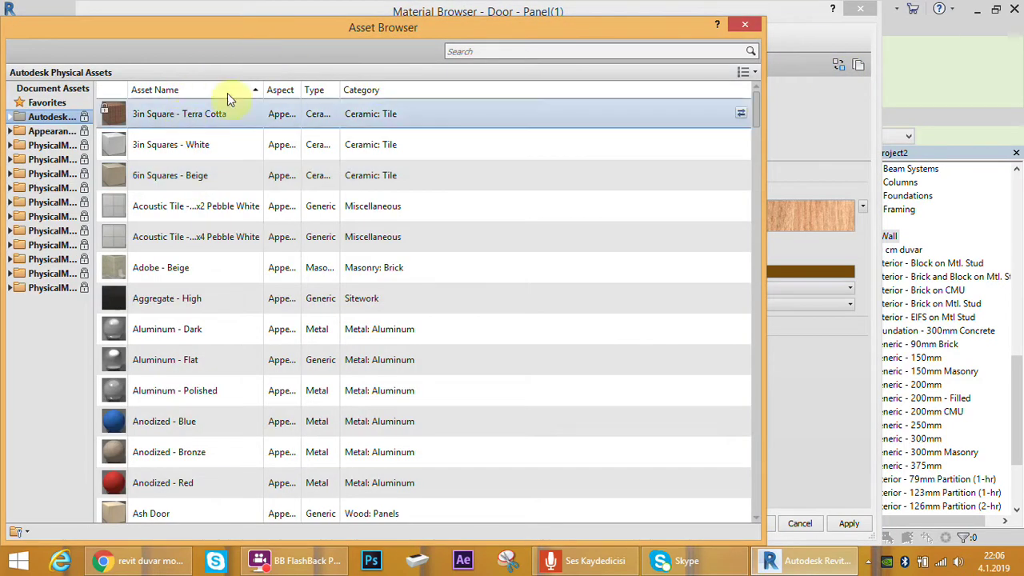
pyautogui.click(487, 51)
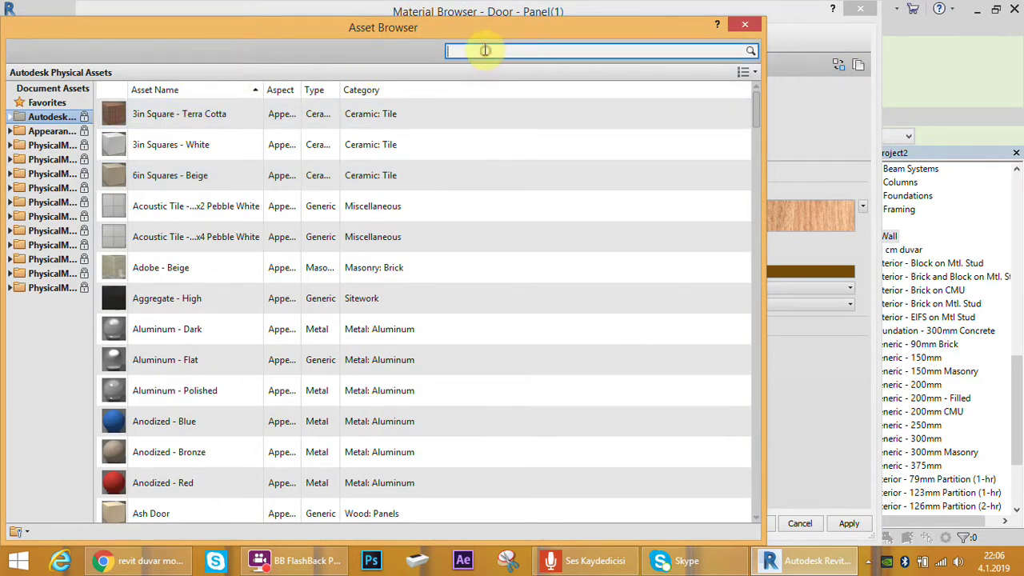
pyautogui.write('wall')
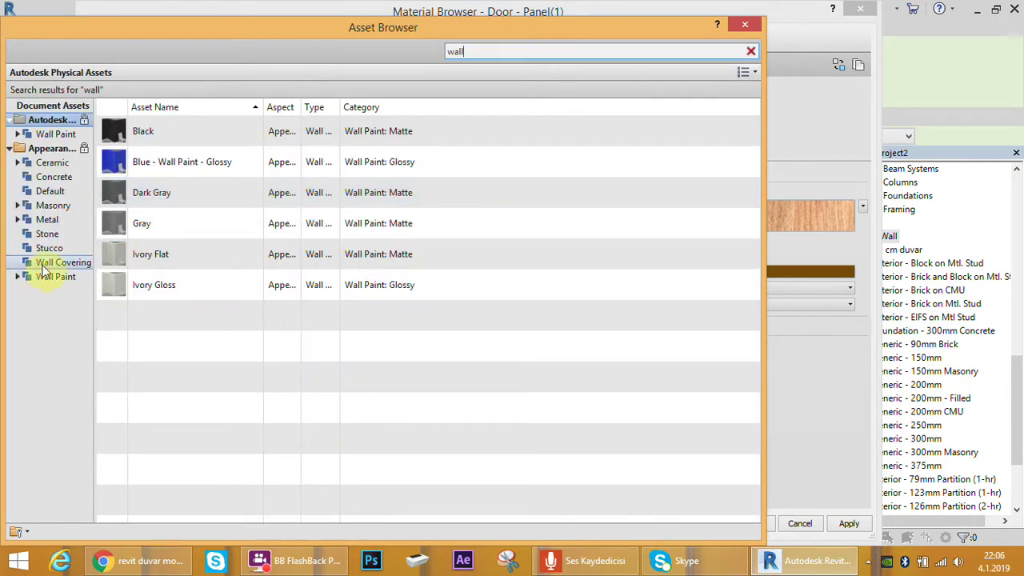
pyautogui.click(20, 278)
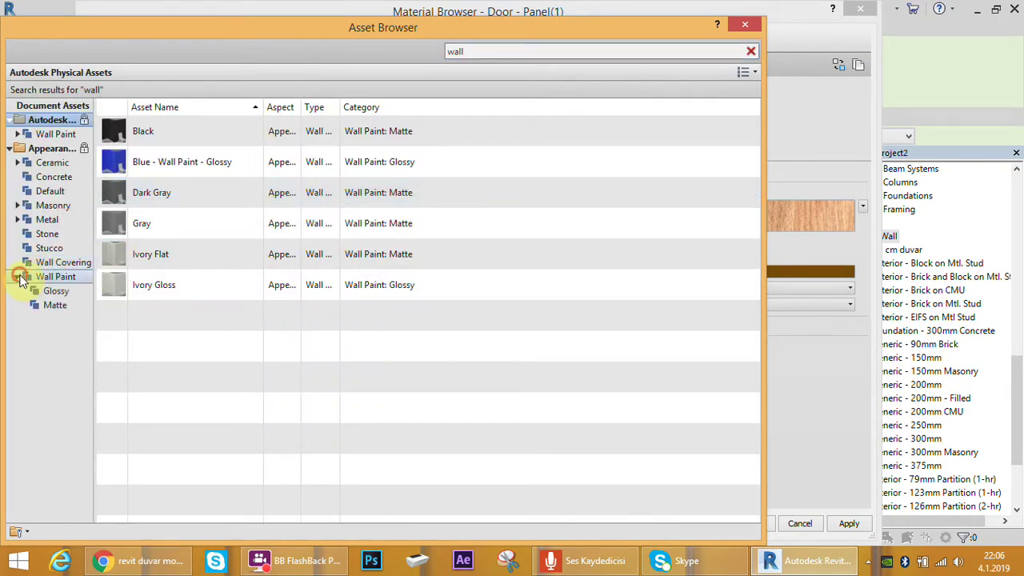
pyautogui.click(57, 306)
pyautogui.click(118, 288)
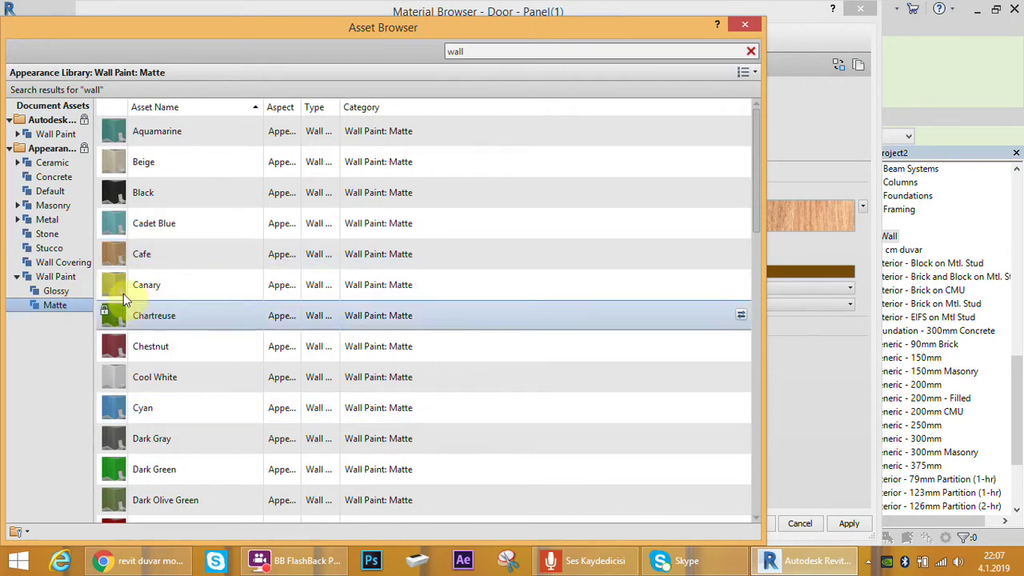
pyautogui.doubleClick(120, 289)
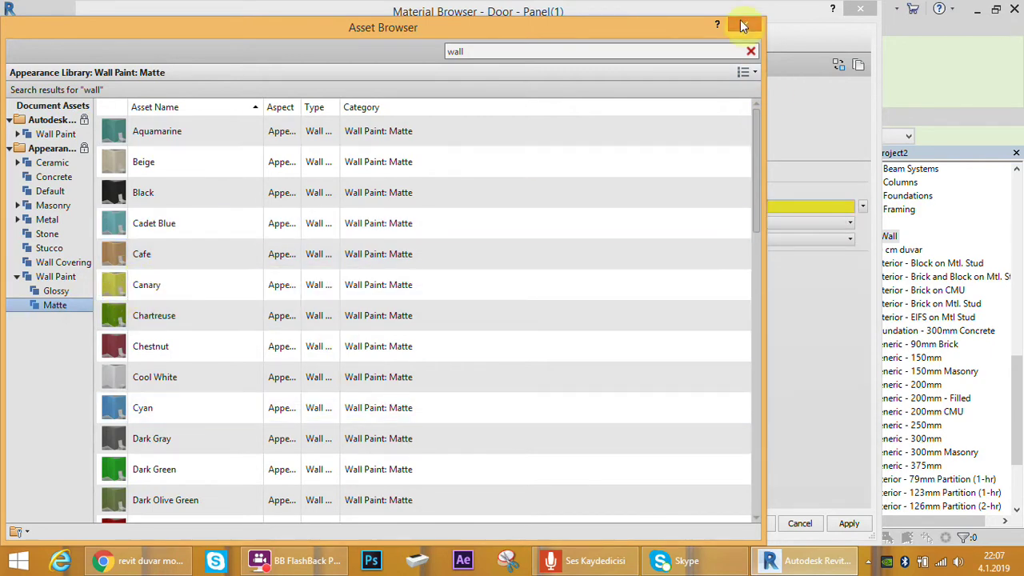
pyautogui.click(744, 24)
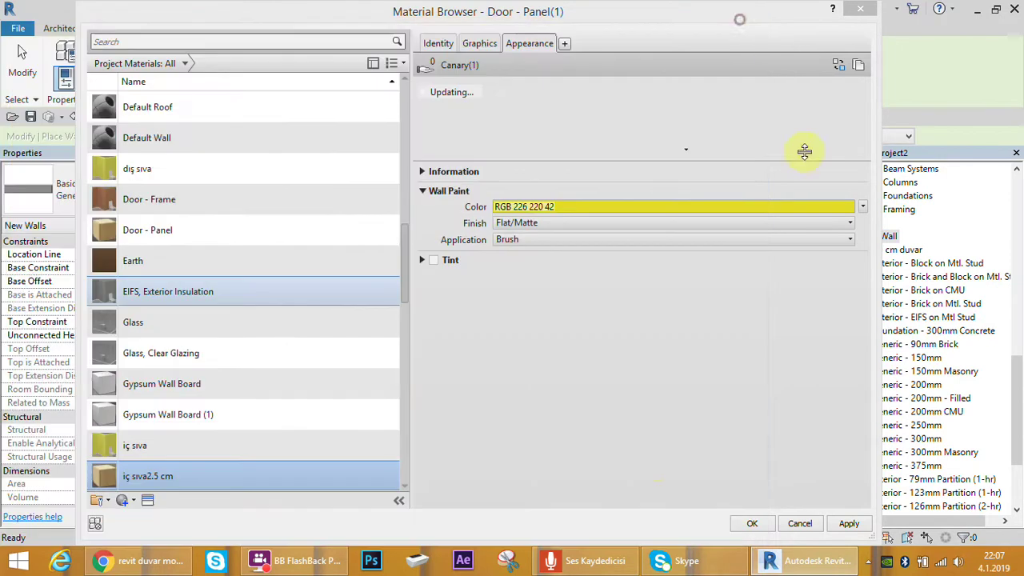
pyautogui.click(752, 523)
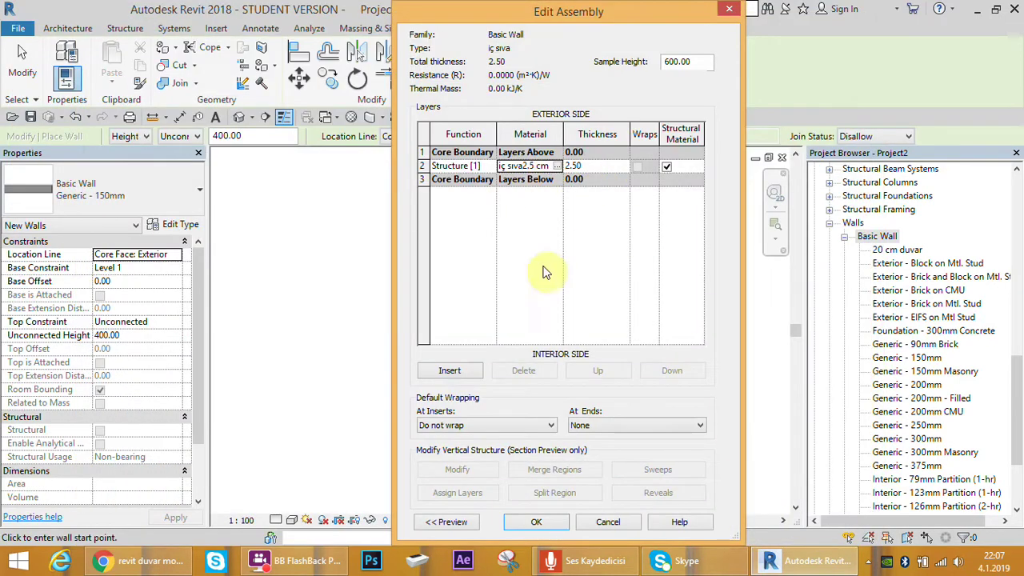
# Confirm the iç sıva layers and duplicate the type as 'dış sıva'.
pyautogui.click(537, 522)
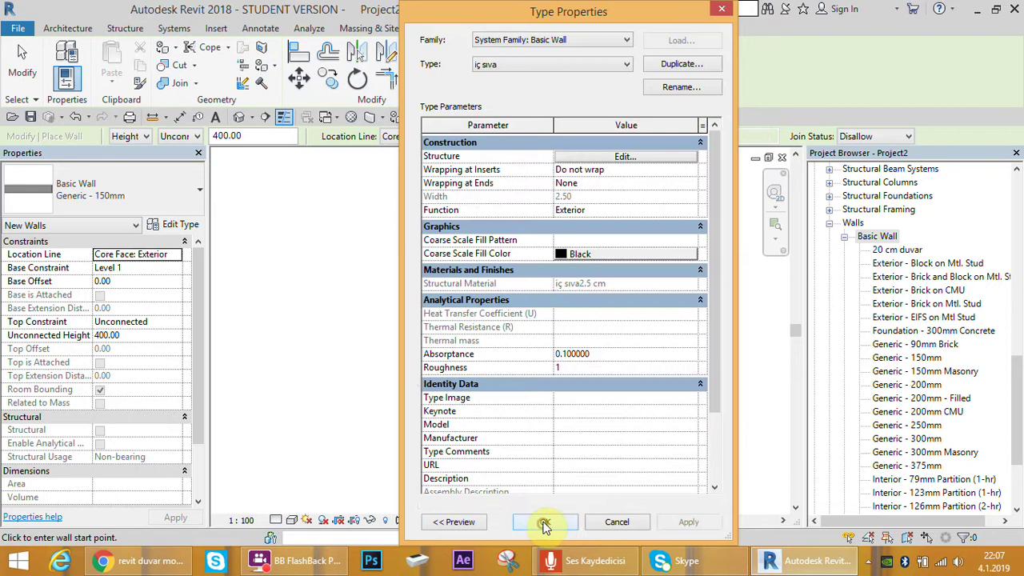
pyautogui.click(680, 63)
pyautogui.write('di')
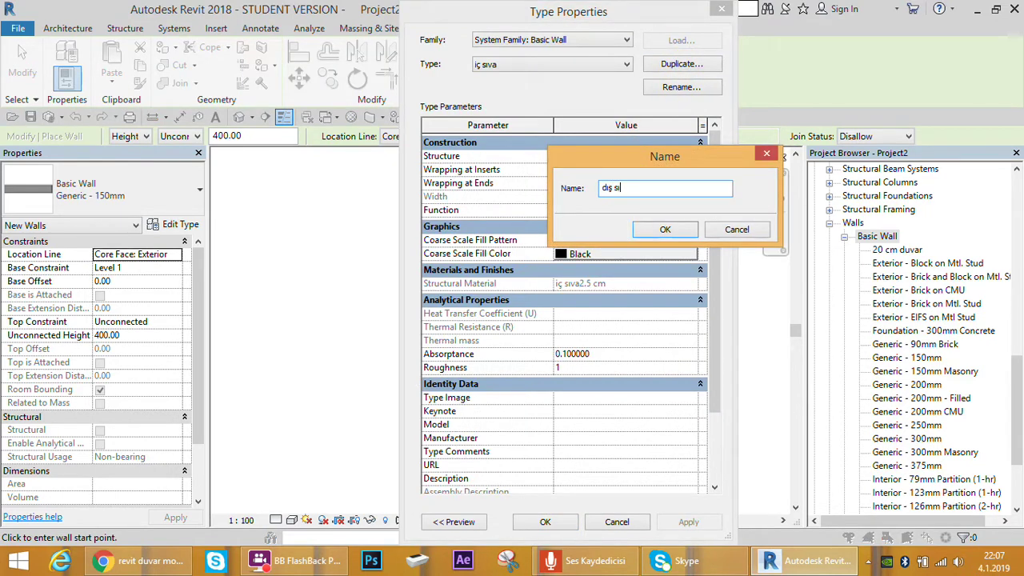
pyautogui.click(669, 231)
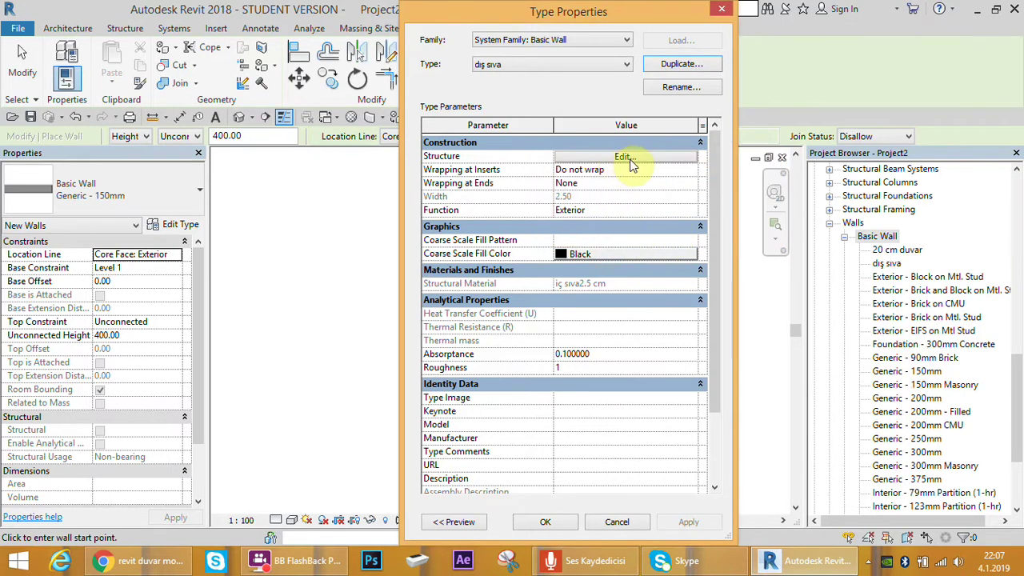
# Give the dış sıva layer thickness 3 and a new material 'dış sıva 3 cm'.
pyautogui.click(623, 158)
pyautogui.click(589, 165)
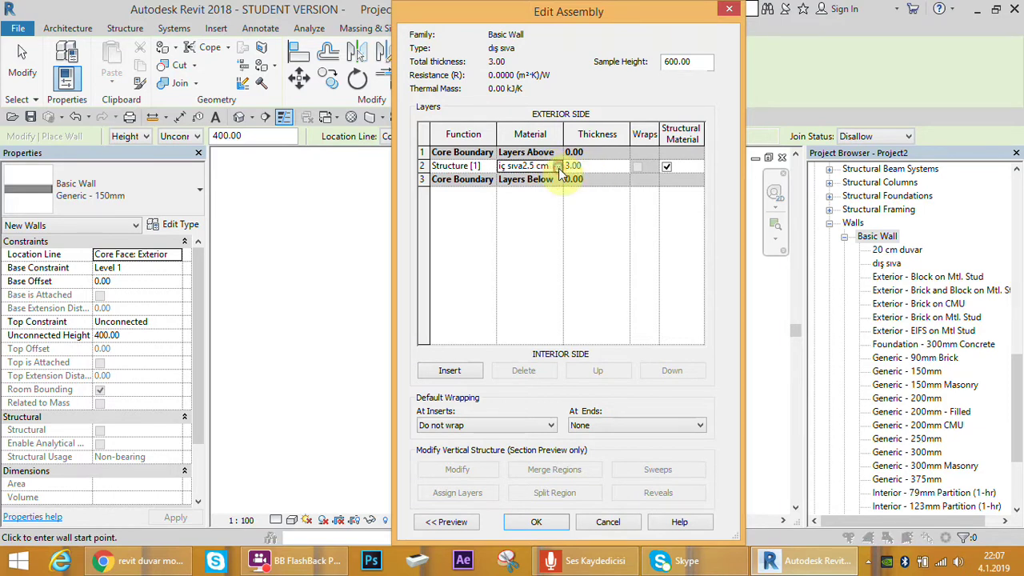
pyautogui.click(559, 166)
pyautogui.rightClick(174, 291)
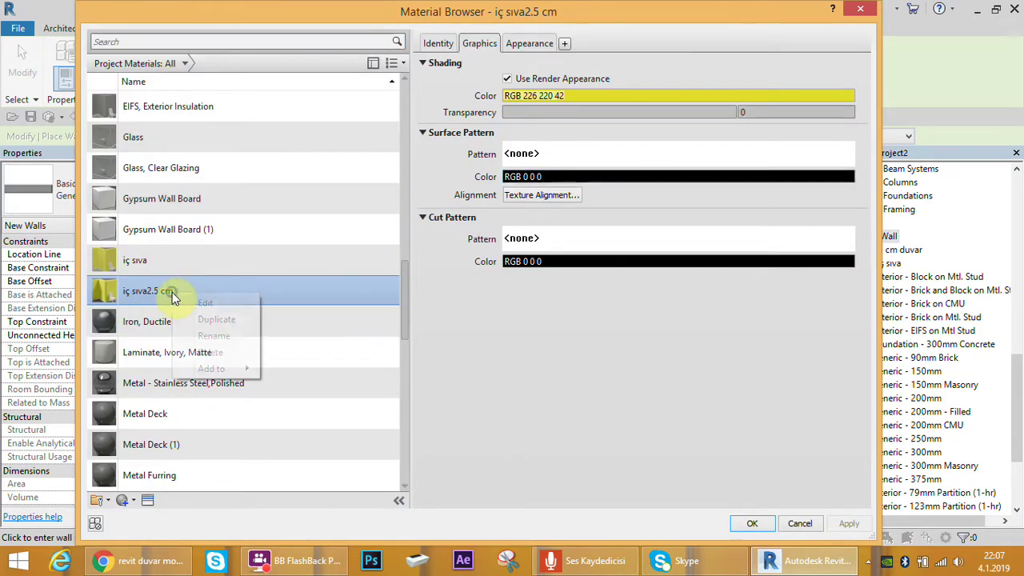
pyautogui.click(228, 326)
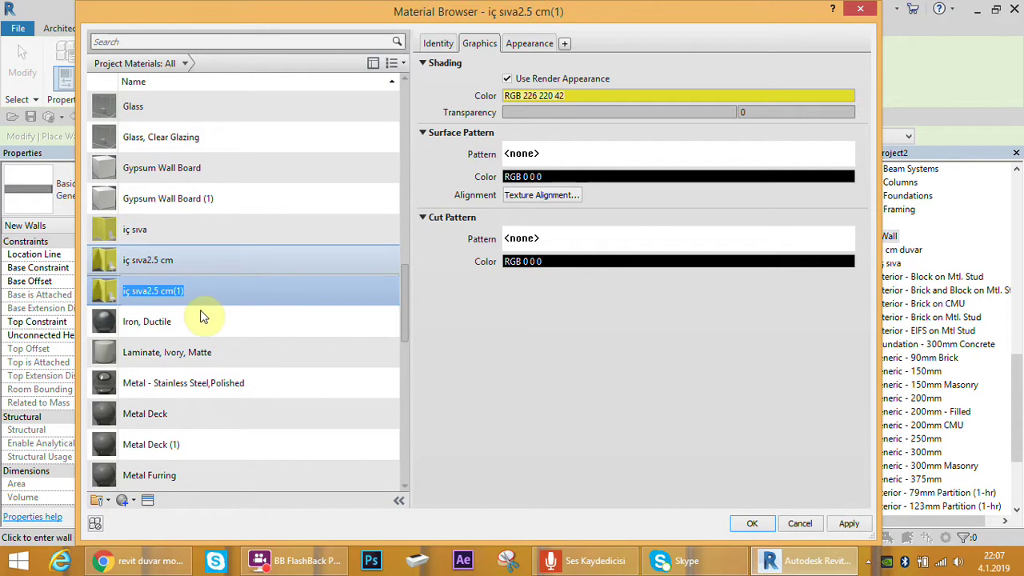
pyautogui.write('ış s')
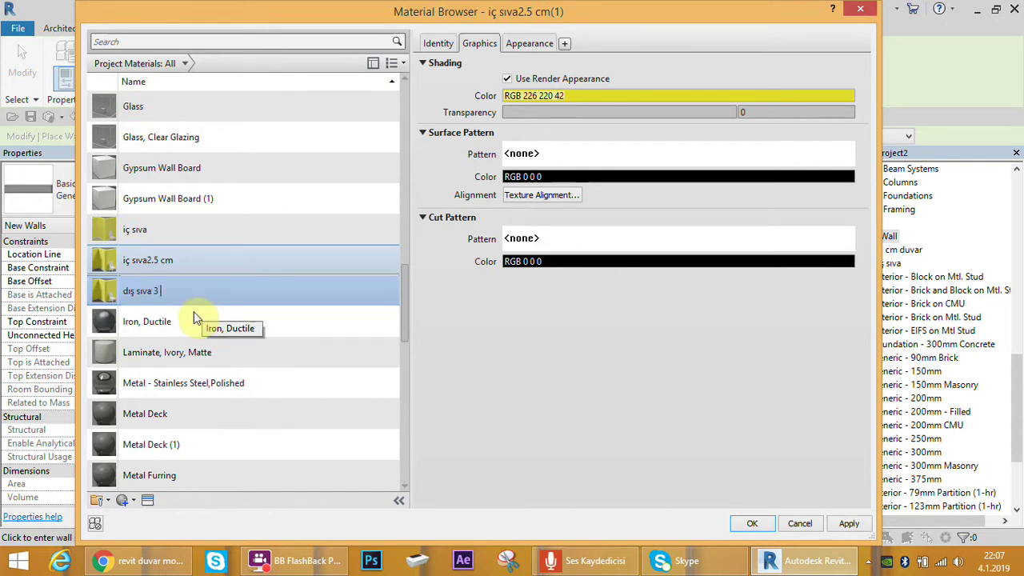
pyautogui.click(755, 527)
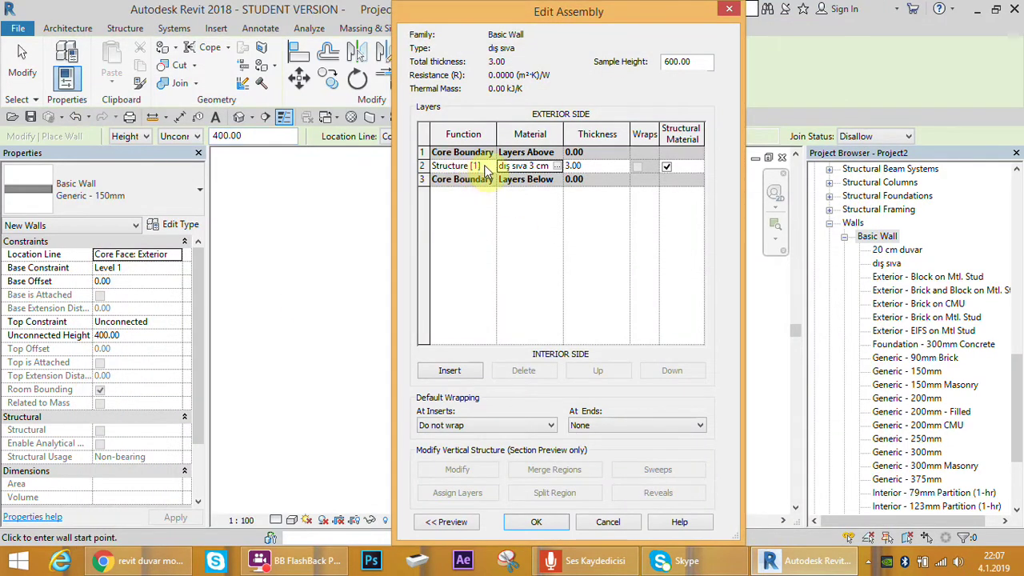
# Make the dış sıva layer a Finish 1 layer and confirm the structure.
pyautogui.click(488, 168)
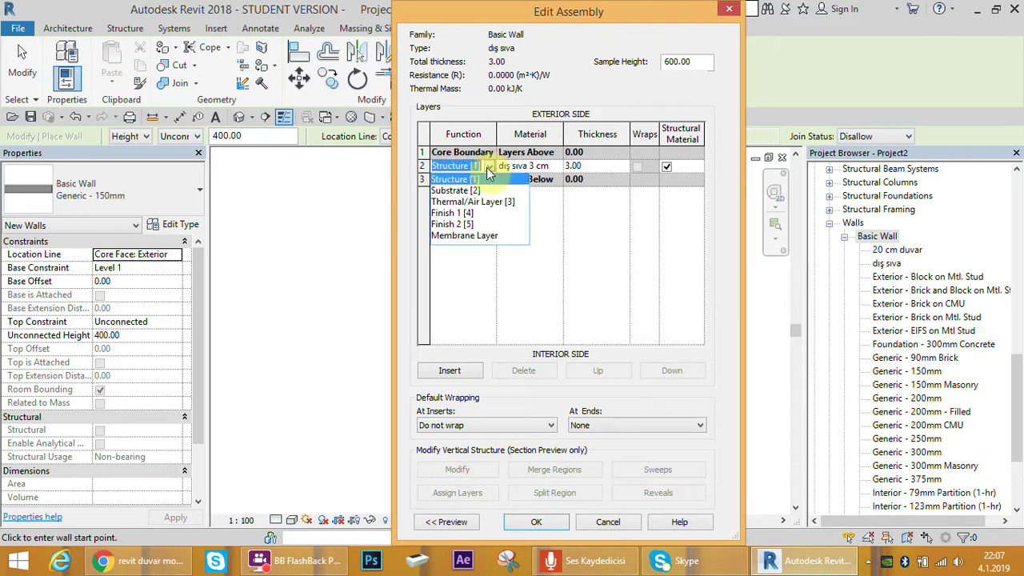
pyautogui.click(459, 214)
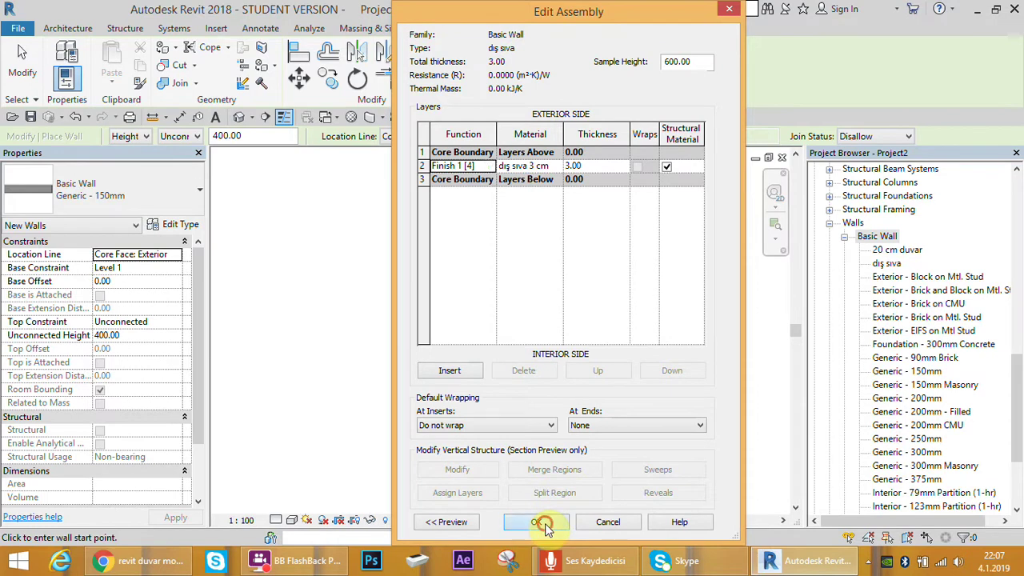
pyautogui.click(540, 522)
pyautogui.click(627, 65)
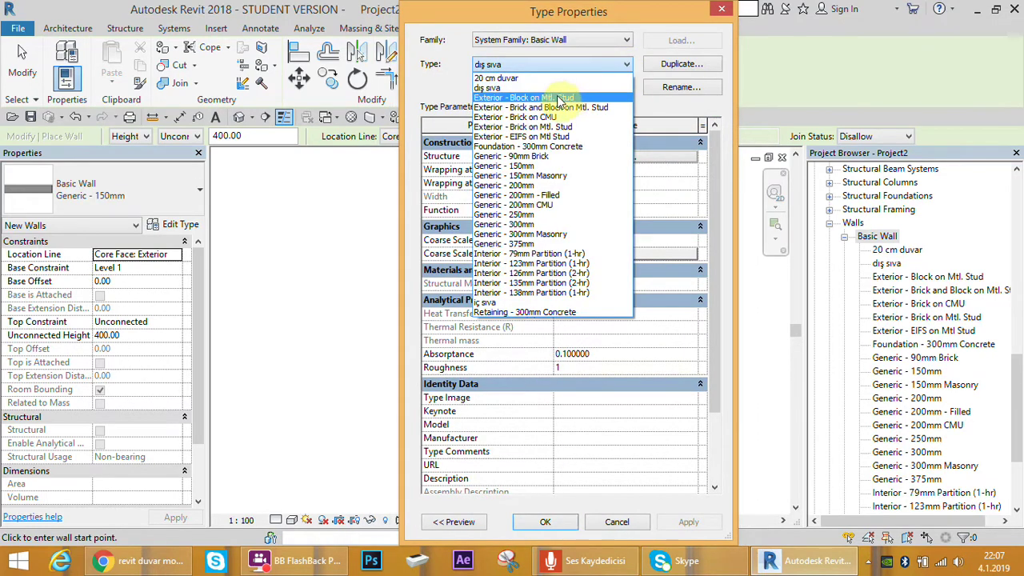
# Switch to iç sıva, set its 2.50 layer to Finish 2 [5], and close type settings.
pyautogui.click(509, 304)
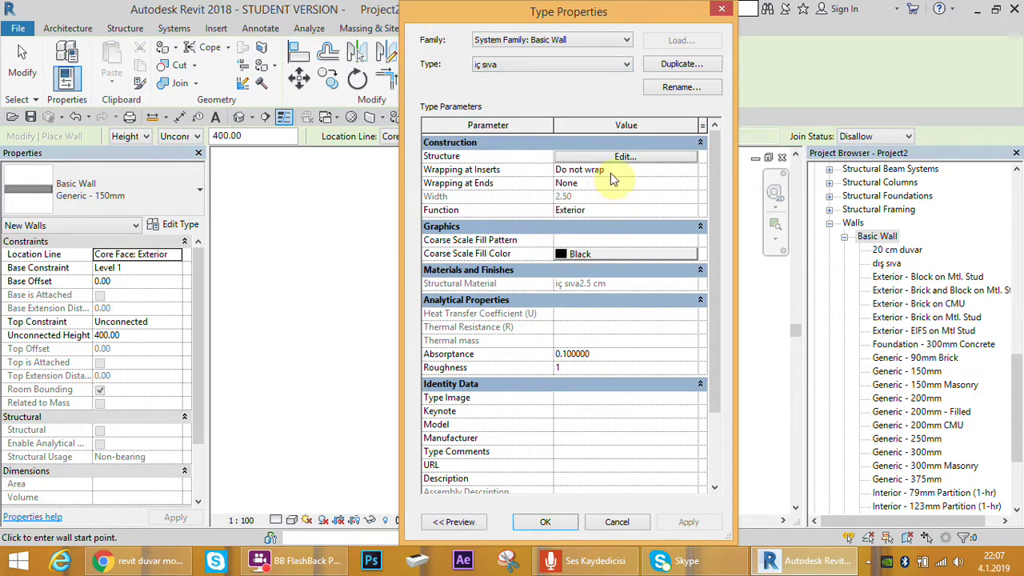
pyautogui.click(640, 158)
pyautogui.click(492, 166)
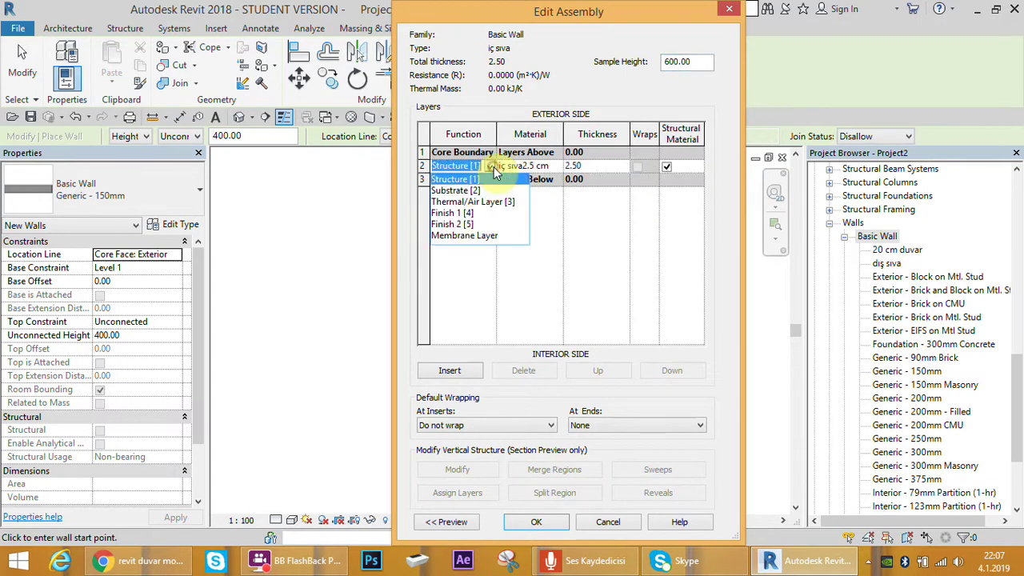
pyautogui.click(470, 225)
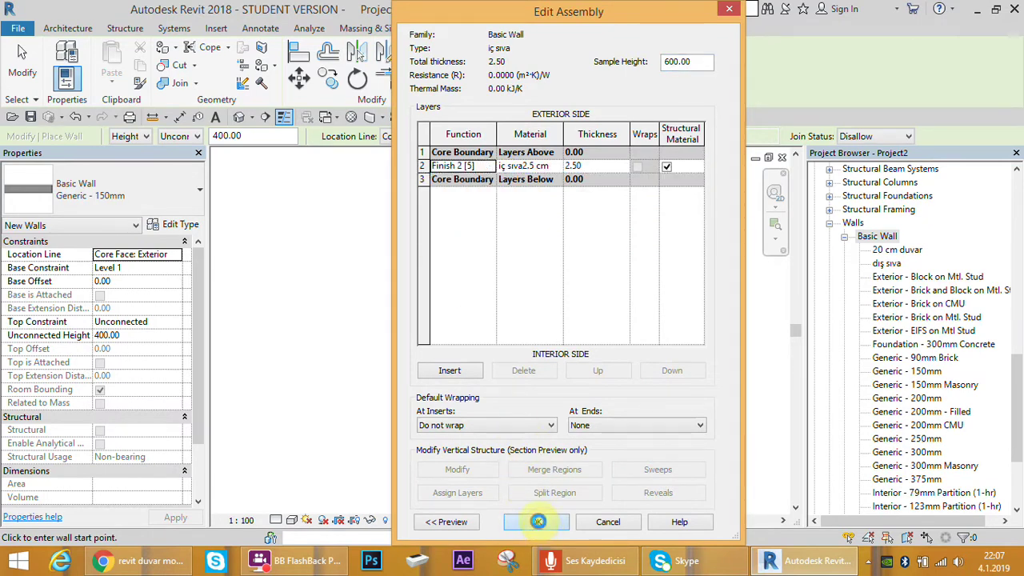
pyautogui.click(538, 520)
pyautogui.click(540, 520)
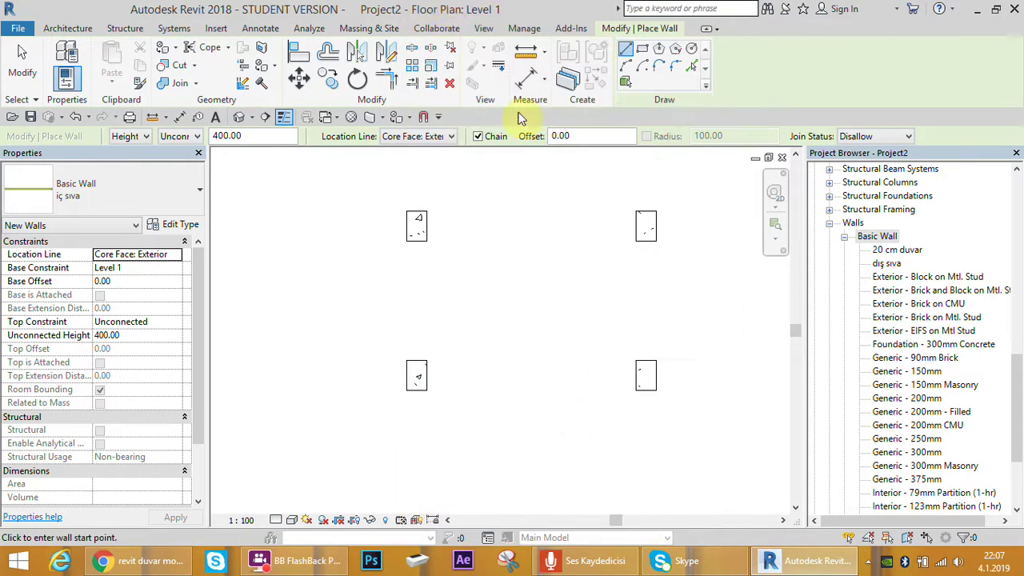
pyautogui.click(200, 191)
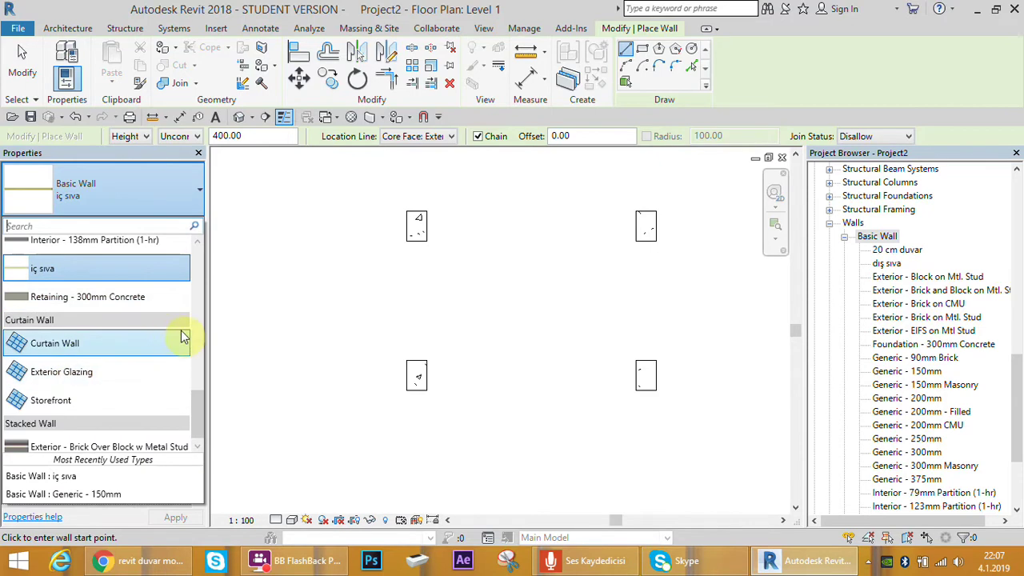
# Choose 20 cm duvar and draw the top wall between the upper columns.
pyautogui.moveTo(196, 401); pyautogui.dragTo(230, 238)
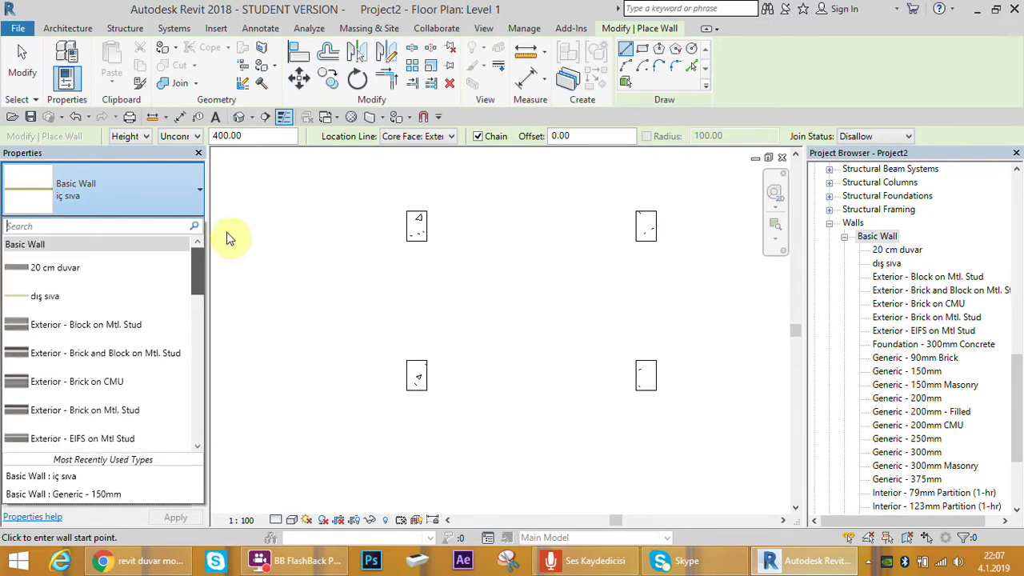
pyautogui.click(64, 269)
pyautogui.scroll(3, 436, 204)
pyautogui.moveTo(441, 221)
pyautogui.mouseDown(button='middle')
pyautogui.moveTo(435, 293)
pyautogui.moveTo(419, 317)
pyautogui.mouseUp(button='middle')
pyautogui.click(382, 250)
pyautogui.scroll(-2, 560, 232)
pyautogui.moveTo(579, 251); pyautogui.dragTo(587, 232, button='middle')
pyautogui.click(604, 232)
pyautogui.rightClick(579, 296)
pyautogui.click(616, 320)
# Draw the right and bottom 20 cm duvar walls to the lower columns.
pyautogui.click(633, 277)
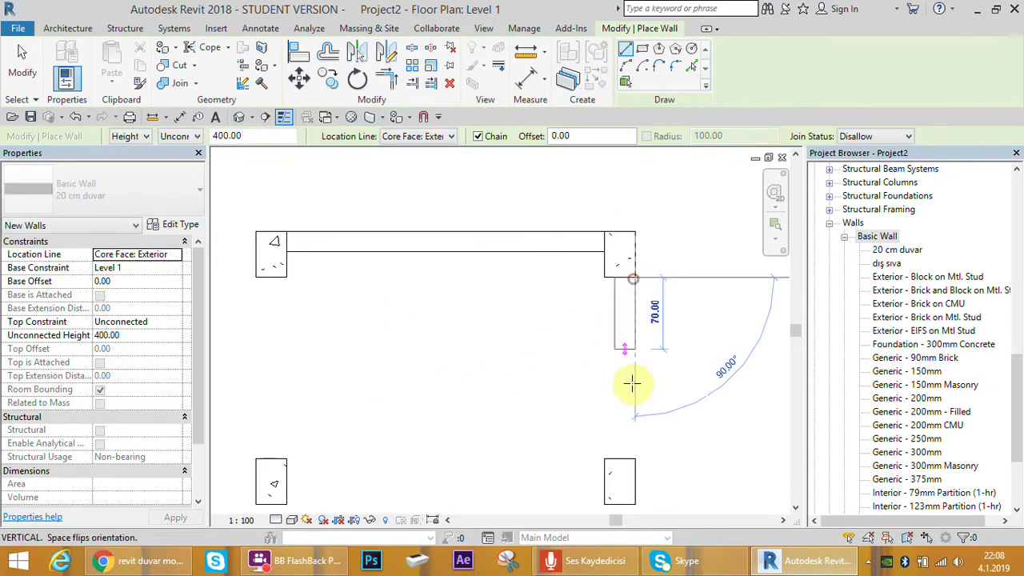
pyautogui.moveTo(709, 412); pyautogui.dragTo(692, 327, button='middle')
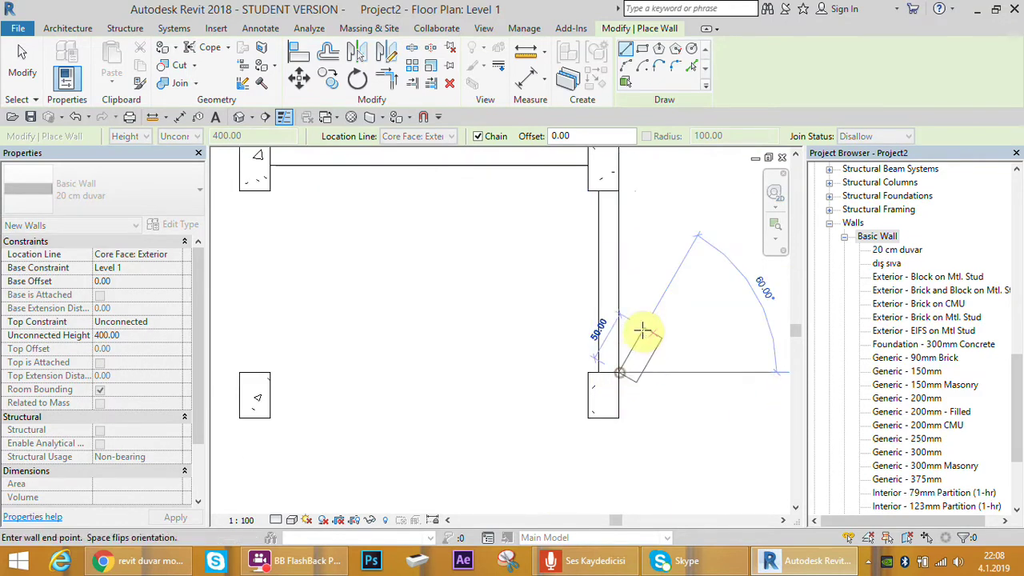
pyautogui.rightClick(686, 331)
pyautogui.click(683, 108)
pyautogui.click(617, 415)
pyautogui.click(587, 416)
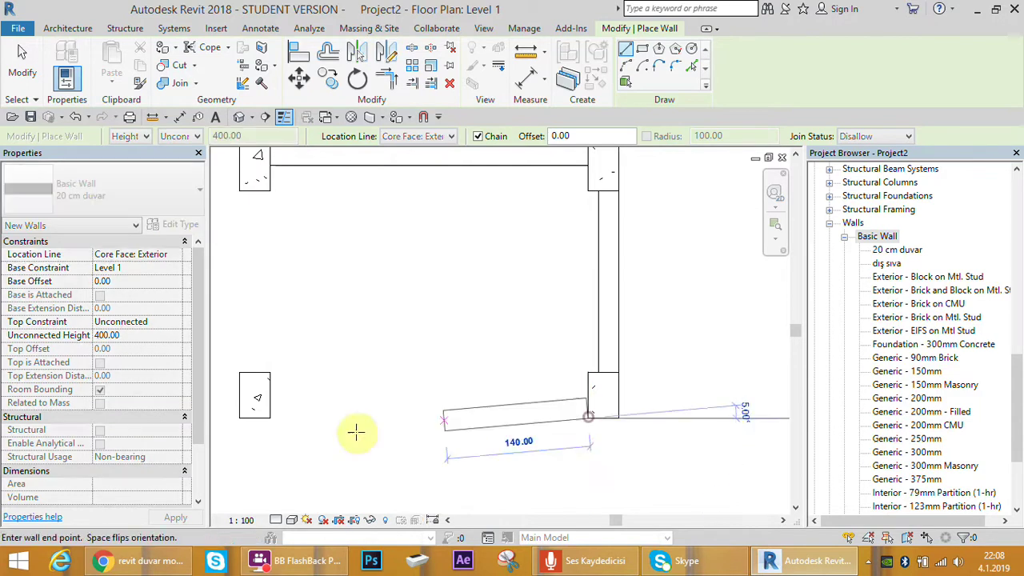
pyautogui.click(238, 416)
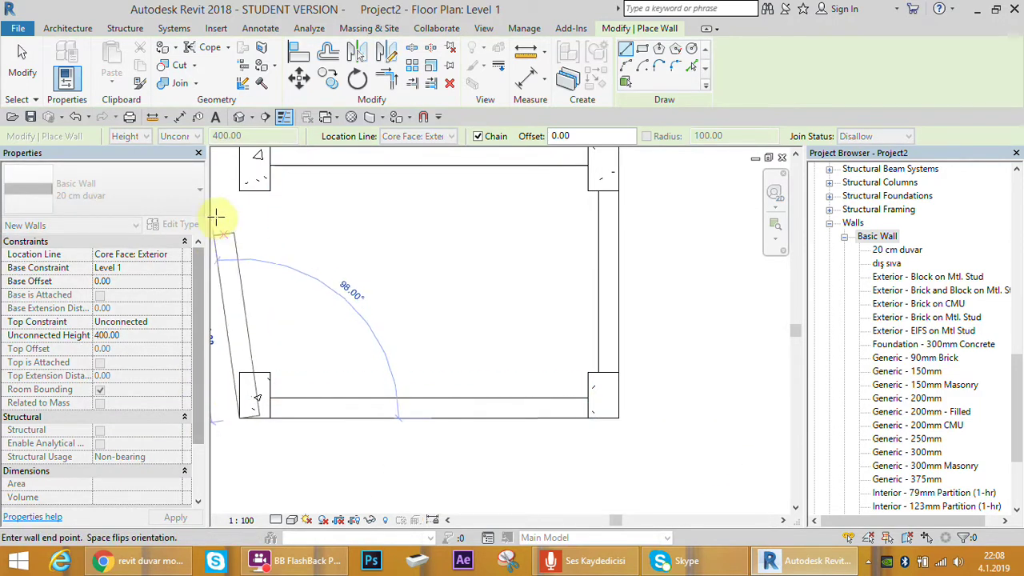
pyautogui.press('Escape')
pyautogui.press('Escape')
# Join the bottom and left walls to the lower-left corner column with Join Geometry.
pyautogui.click(294, 400)
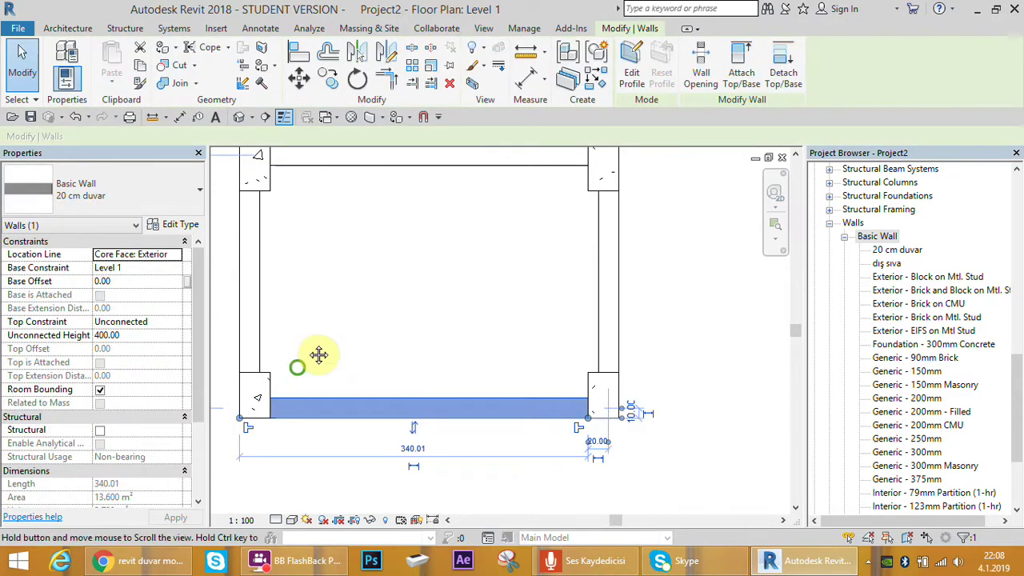
pyautogui.moveTo(299, 365); pyautogui.dragTo(384, 304, button='middle')
pyautogui.click(381, 288)
pyautogui.click(349, 336)
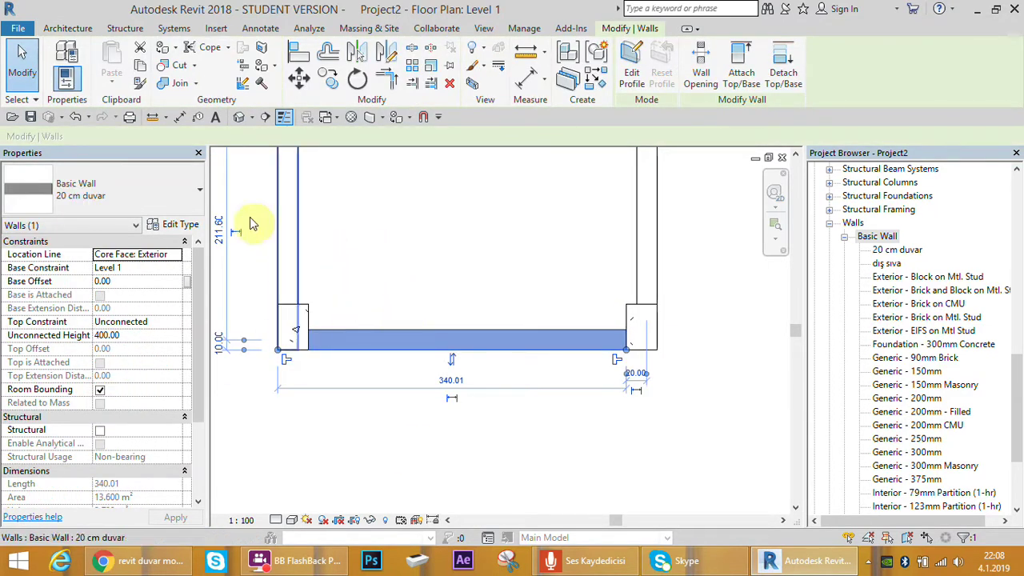
pyautogui.click(172, 82)
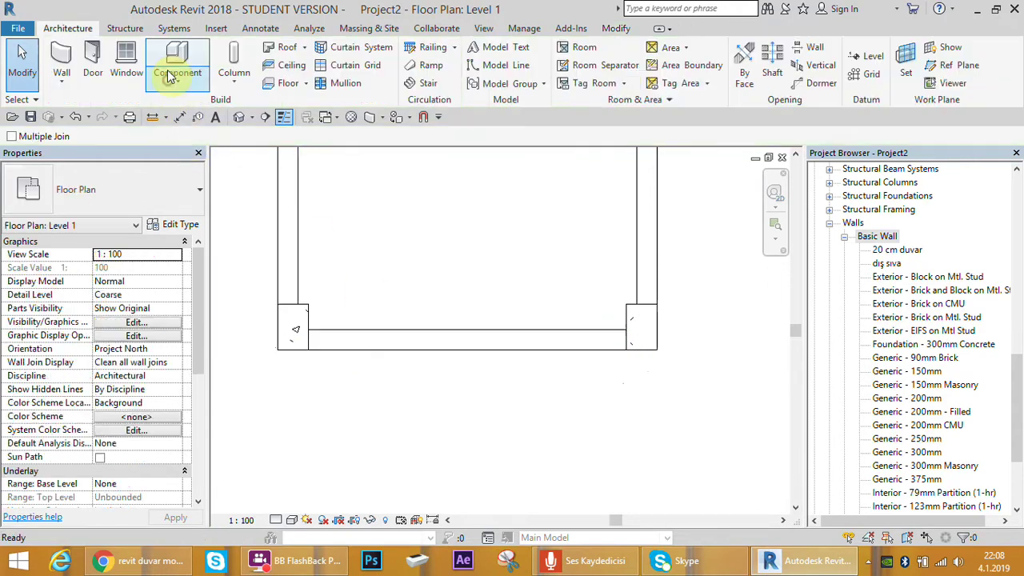
pyautogui.click(335, 331)
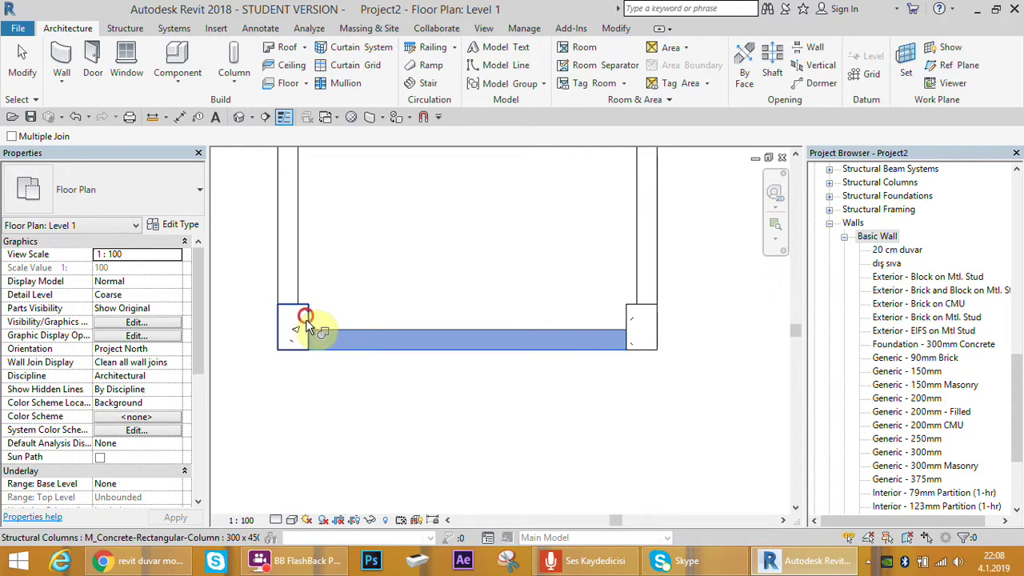
pyautogui.click(305, 328)
pyautogui.click(298, 274)
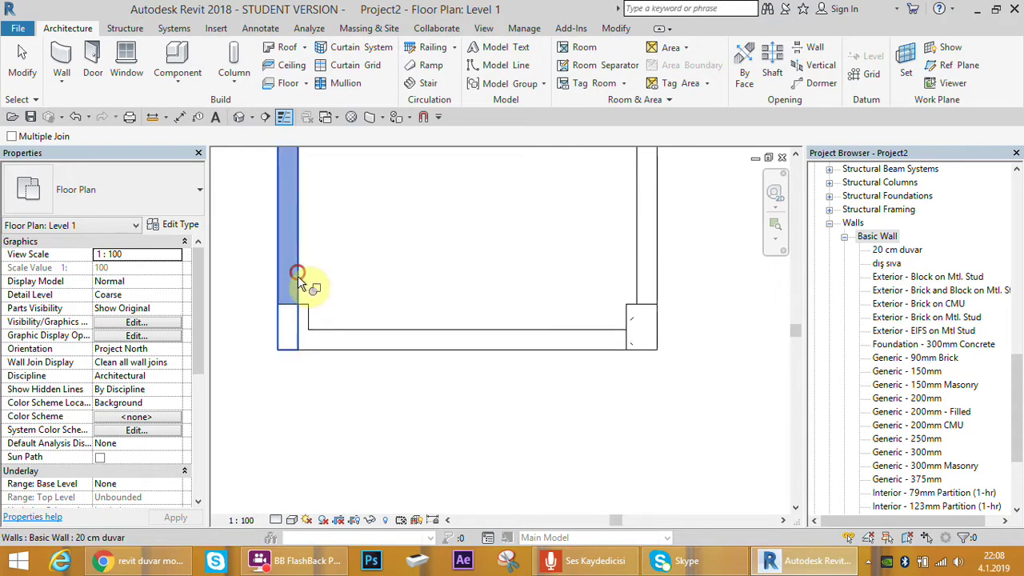
pyautogui.click(318, 320)
# Set the floor plan's detail level to Fine and reframe the whole room.
pyautogui.moveTo(320, 320); pyautogui.dragTo(338, 347, button='middle')
pyautogui.scroll(-2, 328, 304)
pyautogui.click(320, 288)
pyautogui.scroll(2, 326, 256)
pyautogui.moveTo(326, 389); pyautogui.dragTo(361, 281, button='middle')
pyautogui.scroll(2, 292, 357)
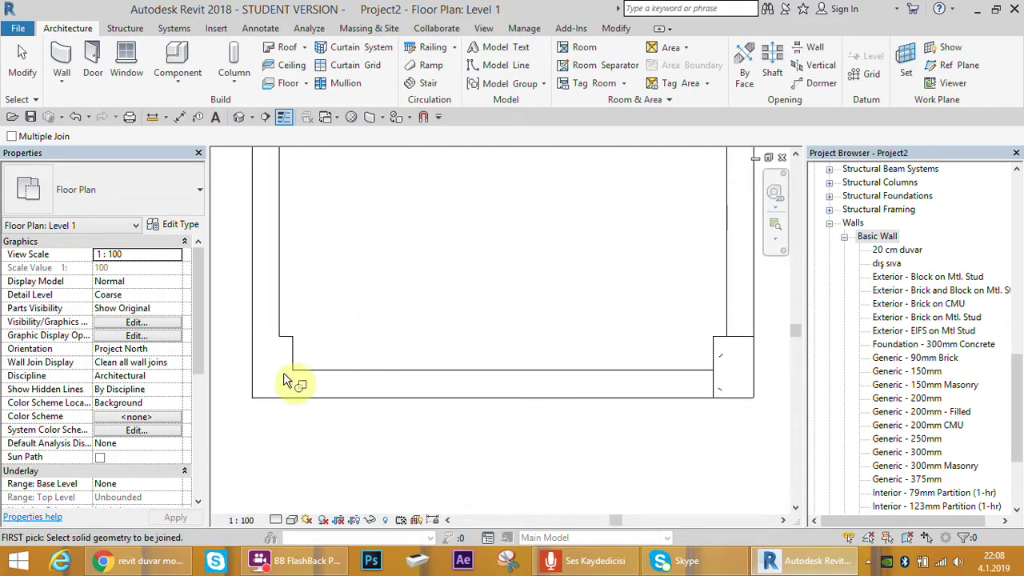
pyautogui.click(276, 520)
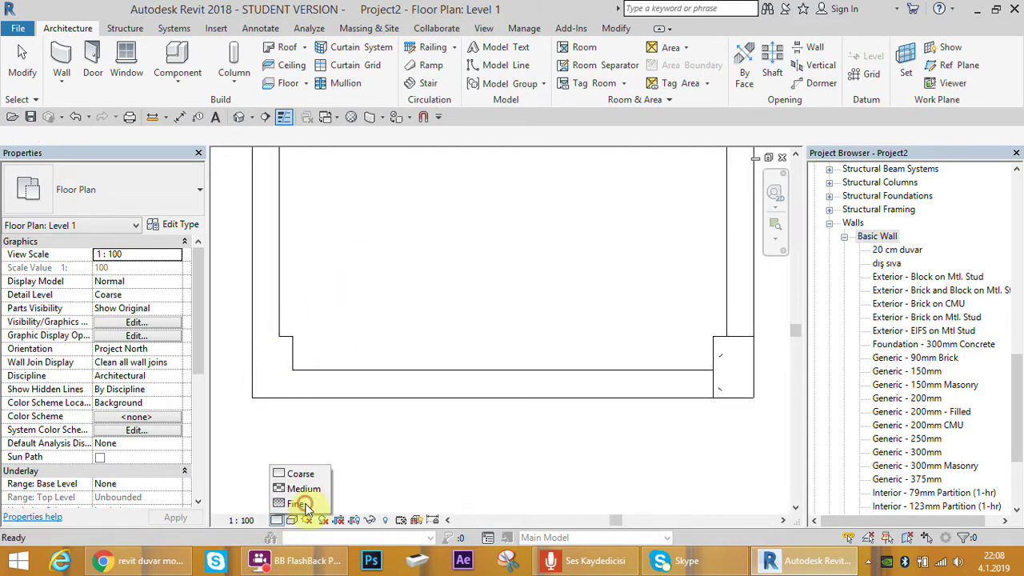
pyautogui.click(298, 503)
pyautogui.moveTo(350, 414); pyautogui.dragTo(326, 331, button='middle')
pyautogui.scroll(-2, 326, 331)
pyautogui.moveTo(349, 434); pyautogui.dragTo(418, 302, button='middle')
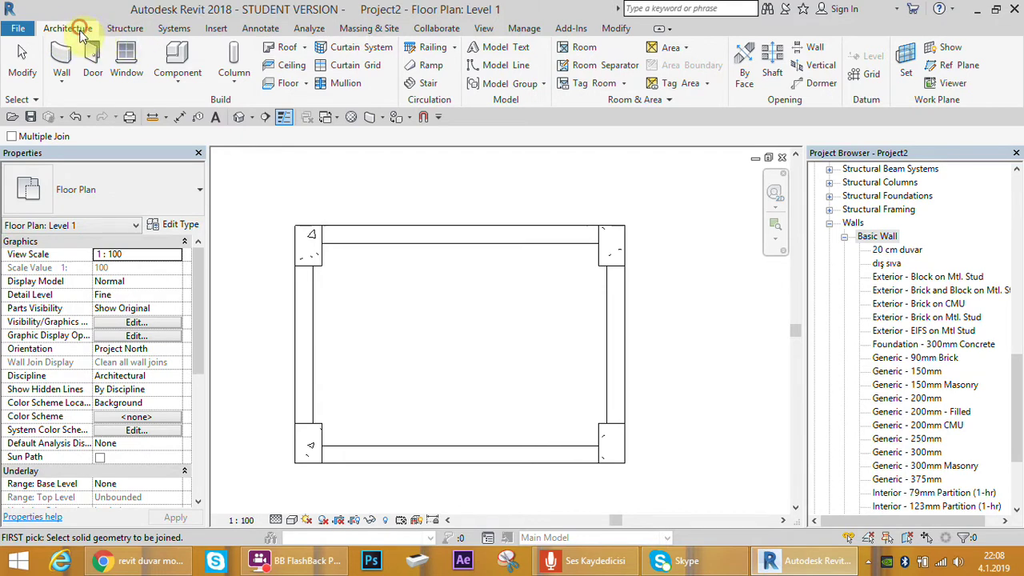
# Start an architectural wall using the iç sıva plaster type.
pyautogui.click(63, 81)
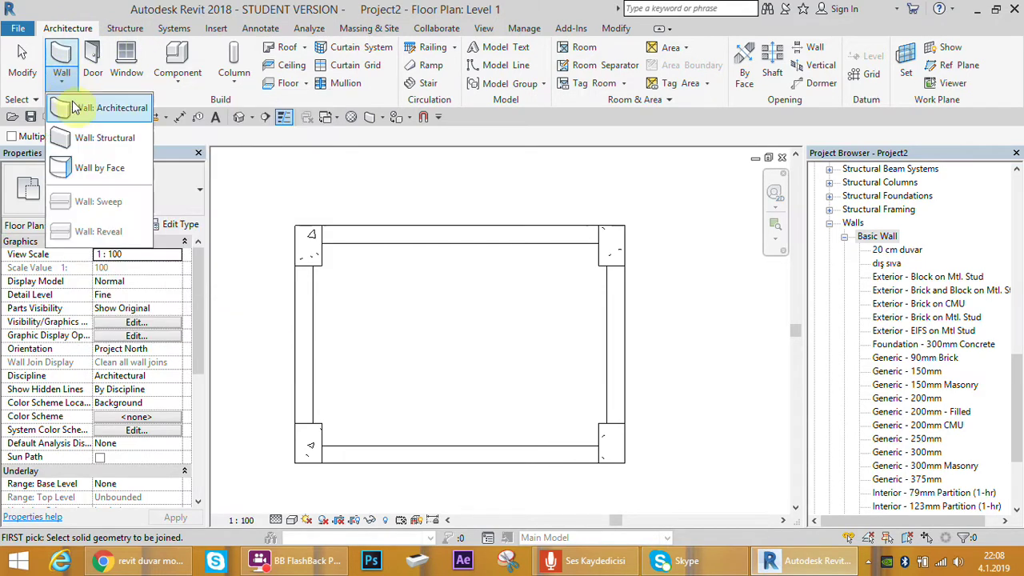
pyautogui.click(88, 111)
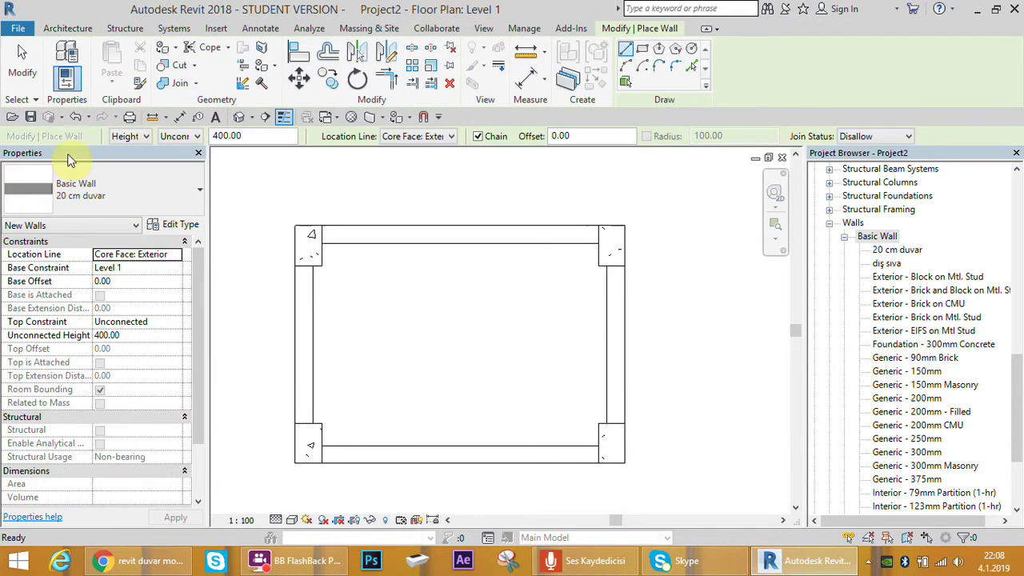
pyautogui.click(196, 190)
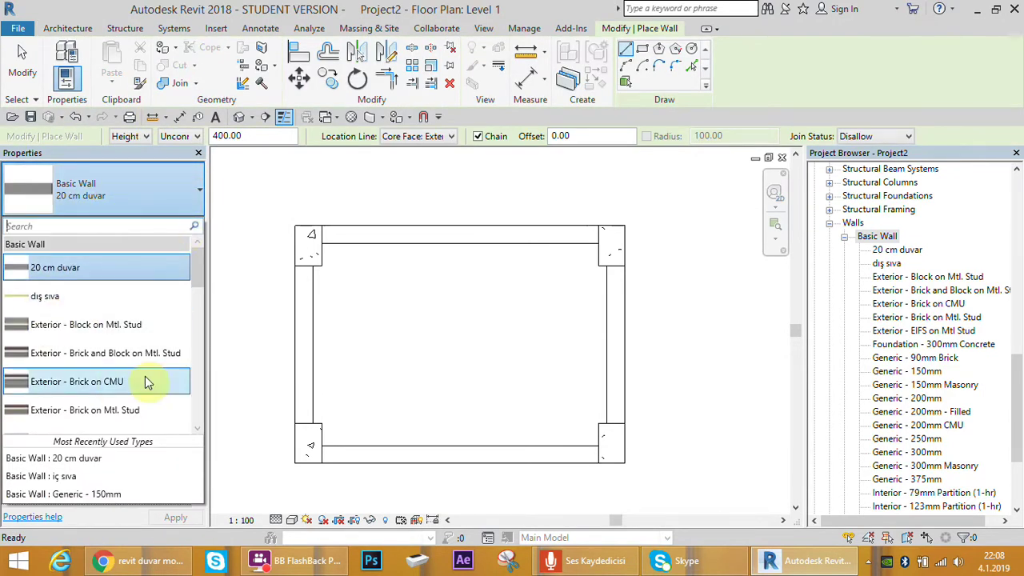
pyautogui.moveTo(197, 280); pyautogui.dragTo(202, 391)
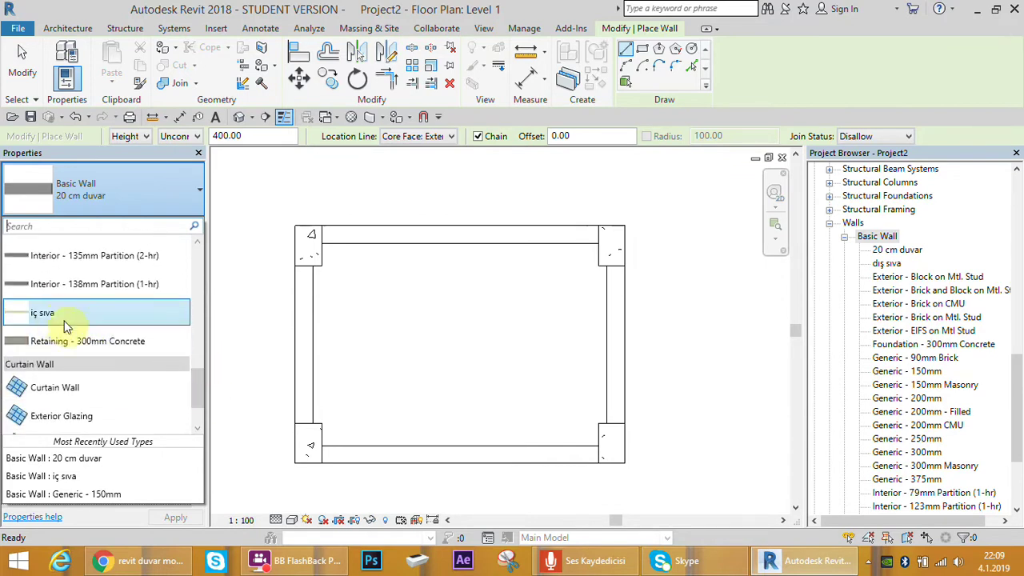
pyautogui.click(48, 313)
pyautogui.scroll(3, 312, 272)
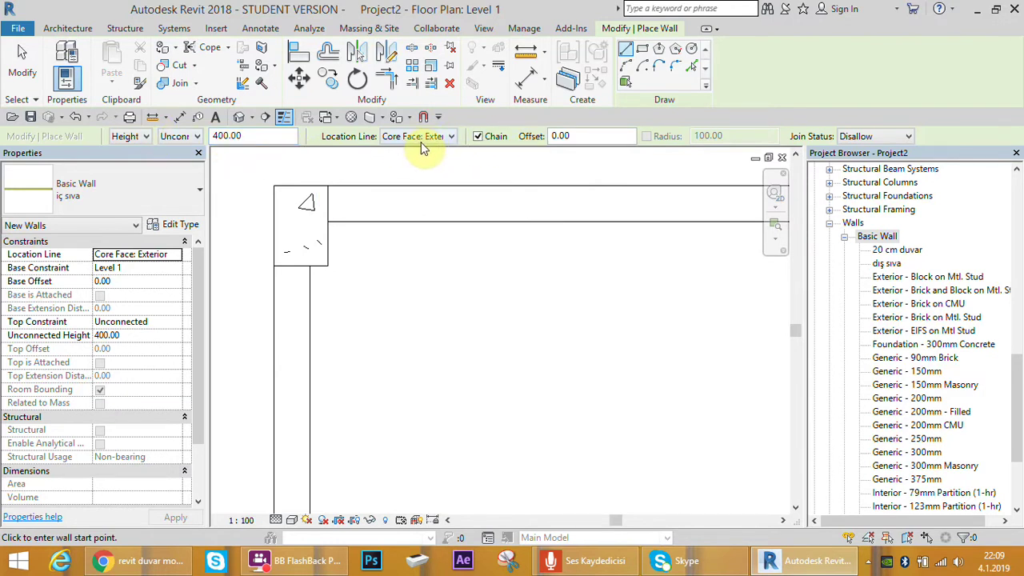
pyautogui.moveTo(520, 353); pyautogui.dragTo(594, 251, button='middle')
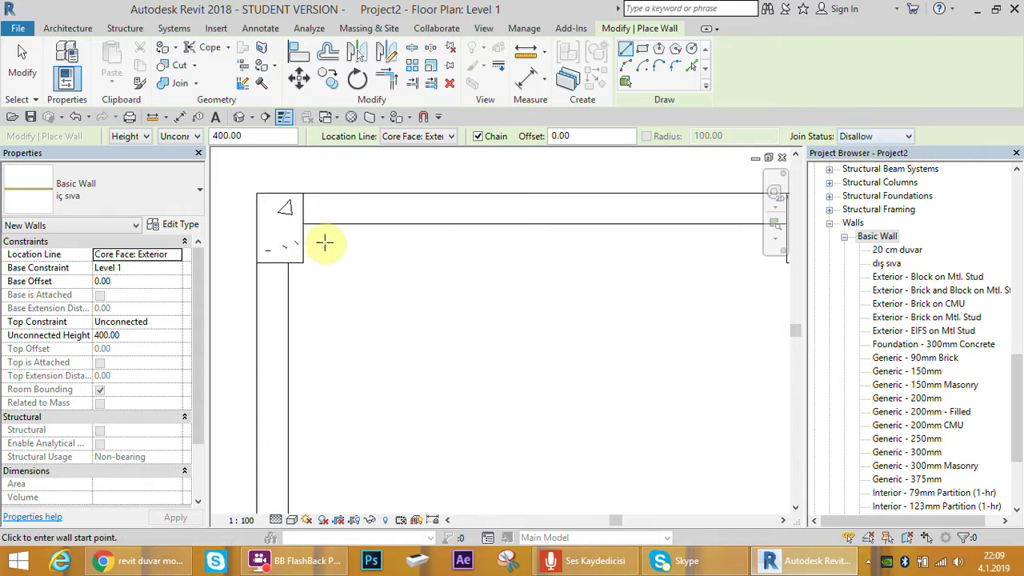
pyautogui.moveTo(309, 241); pyautogui.dragTo(378, 264, button='middle')
pyautogui.scroll(2, 349, 297)
# Draw inner plaster from the top-left column along the top wall to the far column.
pyautogui.click(359, 272)
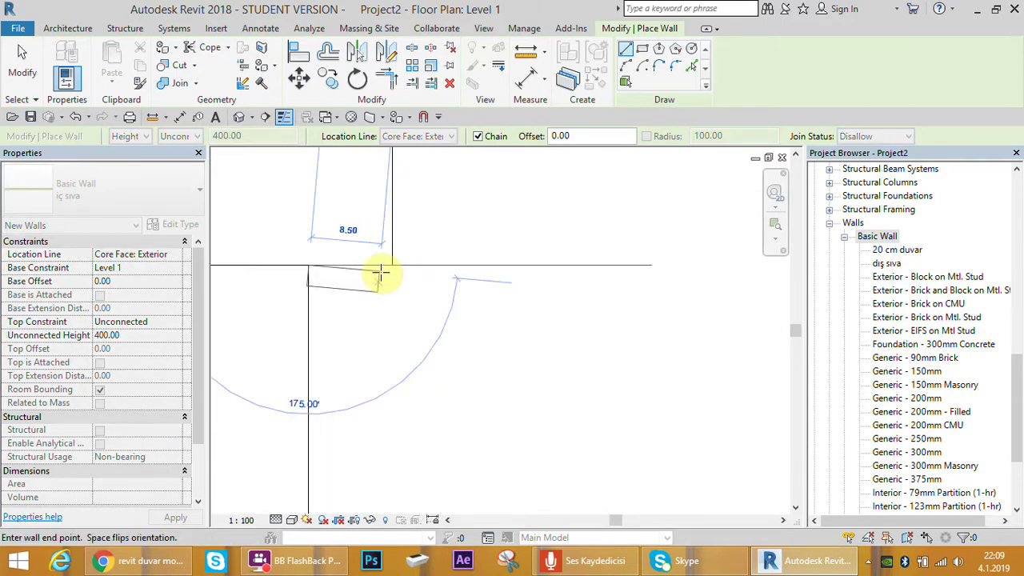
pyautogui.click(392, 267)
pyautogui.moveTo(393, 165); pyautogui.dragTo(374, 255, button='middle')
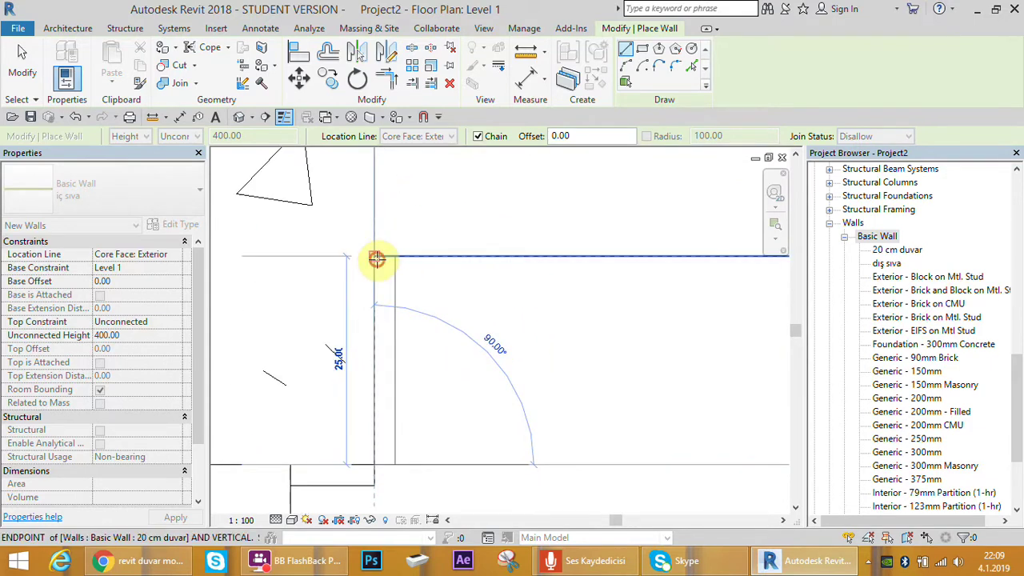
pyautogui.click(376, 256)
pyautogui.scroll(-2, 346, 477)
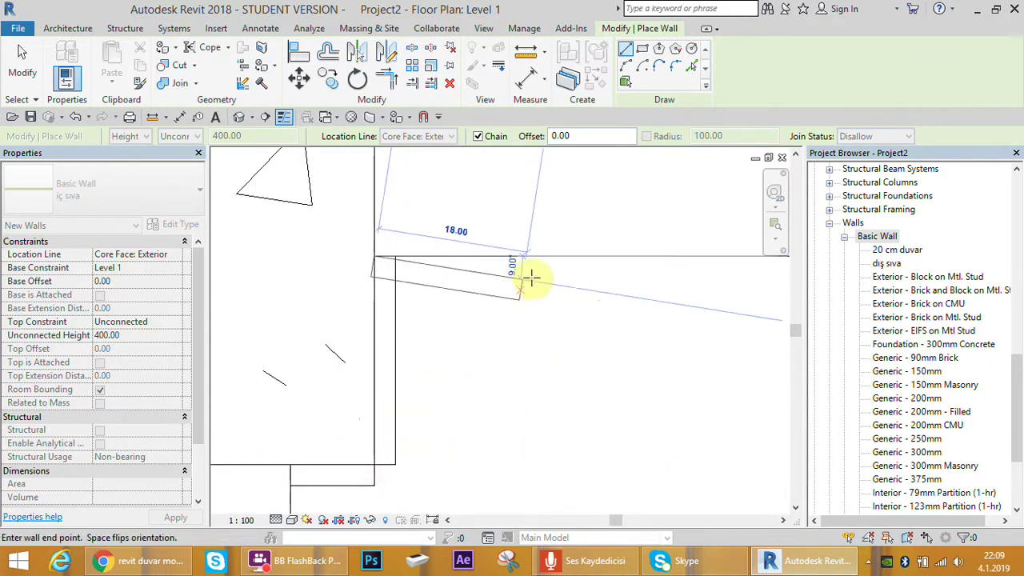
pyautogui.moveTo(469, 258)
pyautogui.mouseDown(button='middle')
pyautogui.moveTo(549, 275)
pyautogui.moveTo(270, 306)
pyautogui.moveTo(473, 290)
pyautogui.mouseUp(button='middle')
pyautogui.scroll(2, 513, 276)
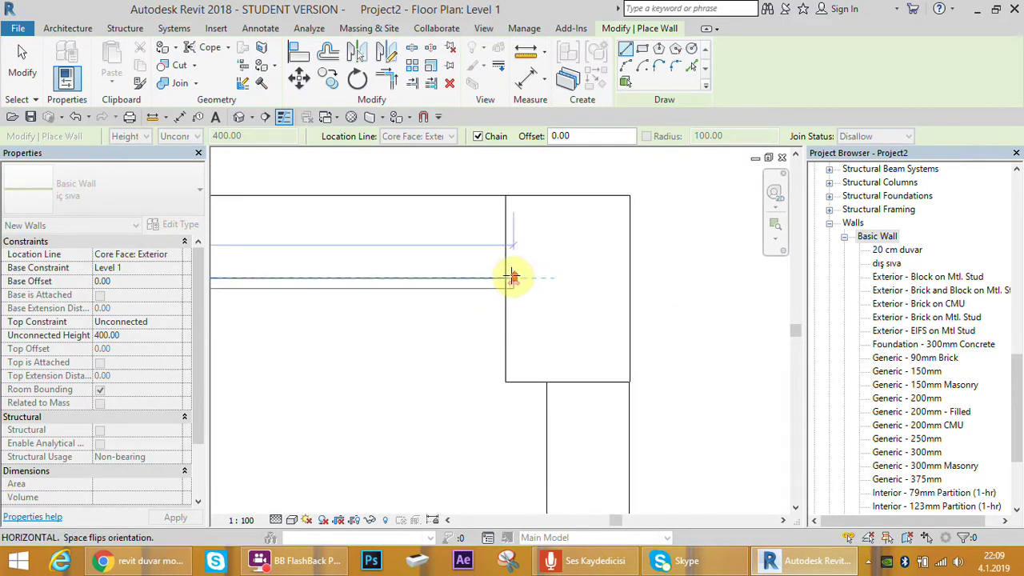
pyautogui.click(504, 278)
# Continue the plaster down the right wall, wrapping around the lower-right column.
pyautogui.click(507, 381)
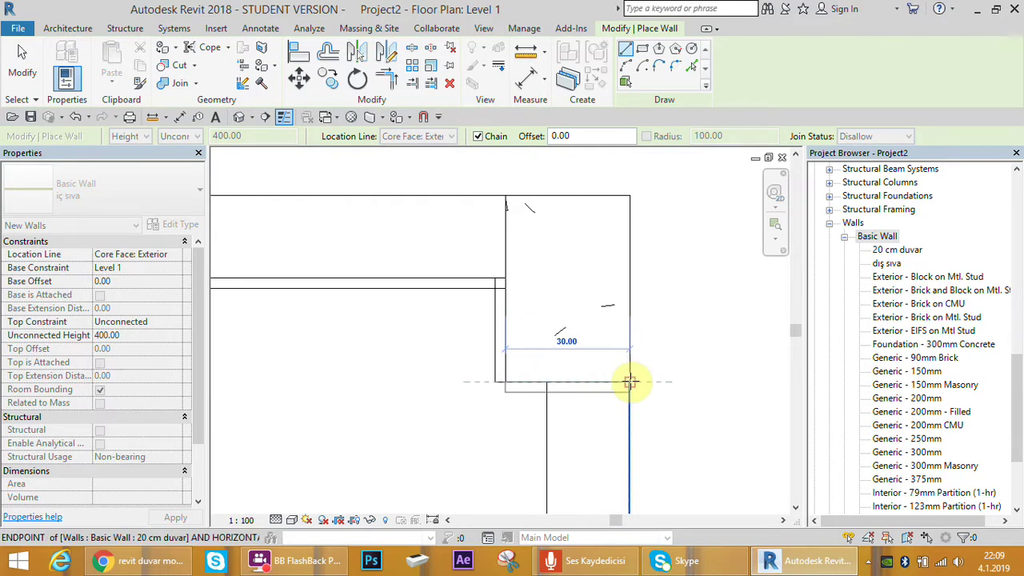
pyautogui.scroll(-2, 548, 418)
pyautogui.moveTo(551, 247)
pyautogui.mouseDown(button='middle')
pyautogui.moveTo(542, 372)
pyautogui.moveTo(520, 346)
pyautogui.mouseUp(button='middle')
pyautogui.moveTo(531, 418)
pyautogui.mouseDown(button='middle')
pyautogui.moveTo(560, 304)
pyautogui.moveTo(560, 312)
pyautogui.mouseUp(button='middle')
pyautogui.click(547, 346)
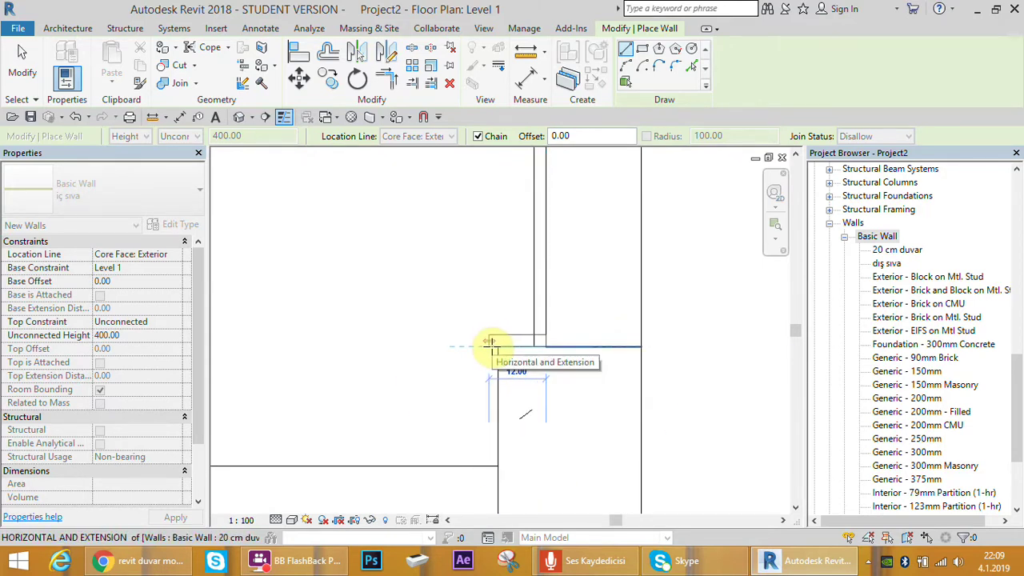
pyautogui.click(497, 345)
pyautogui.click(488, 457)
# Run the plaster along the bottom wall, around the lower-left column, closing the loop.
pyautogui.scroll(2, 380, 455)
pyautogui.moveTo(384, 450); pyautogui.dragTo(621, 393, button='middle')
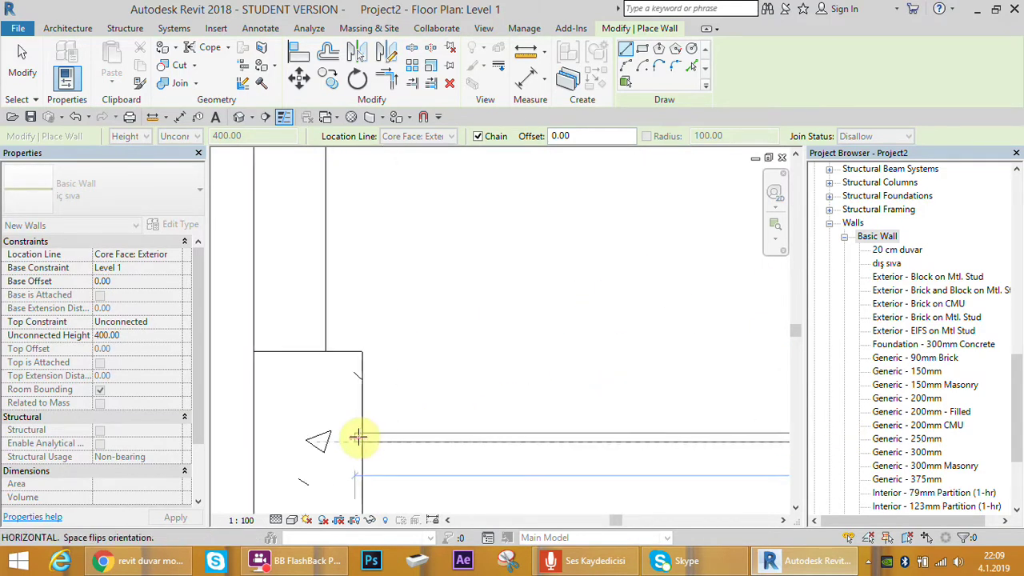
pyautogui.click(361, 436)
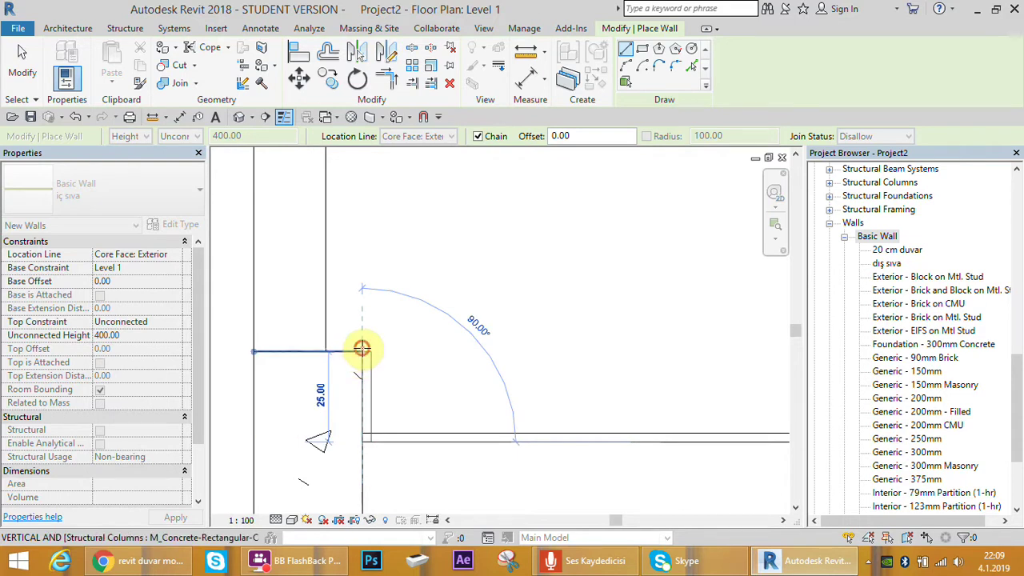
pyautogui.click(360, 350)
pyautogui.click(324, 352)
pyautogui.moveTo(363, 418); pyautogui.dragTo(347, 240, button='middle')
pyautogui.scroll(3, 354, 332)
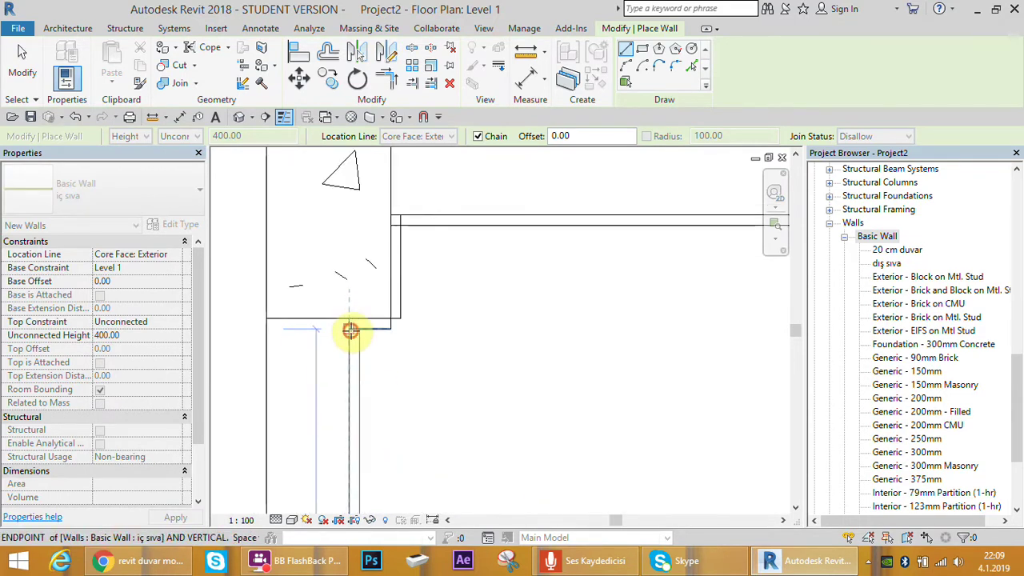
pyautogui.moveTo(376, 342); pyautogui.dragTo(397, 262, button='middle')
pyautogui.click(398, 264)
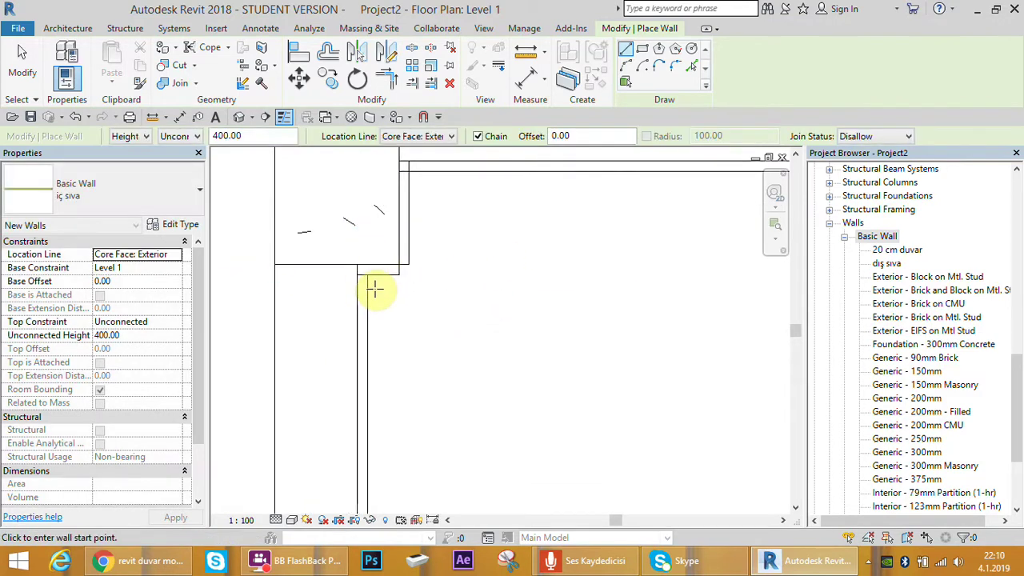
pyautogui.press('Escape')
pyautogui.press('Escape')
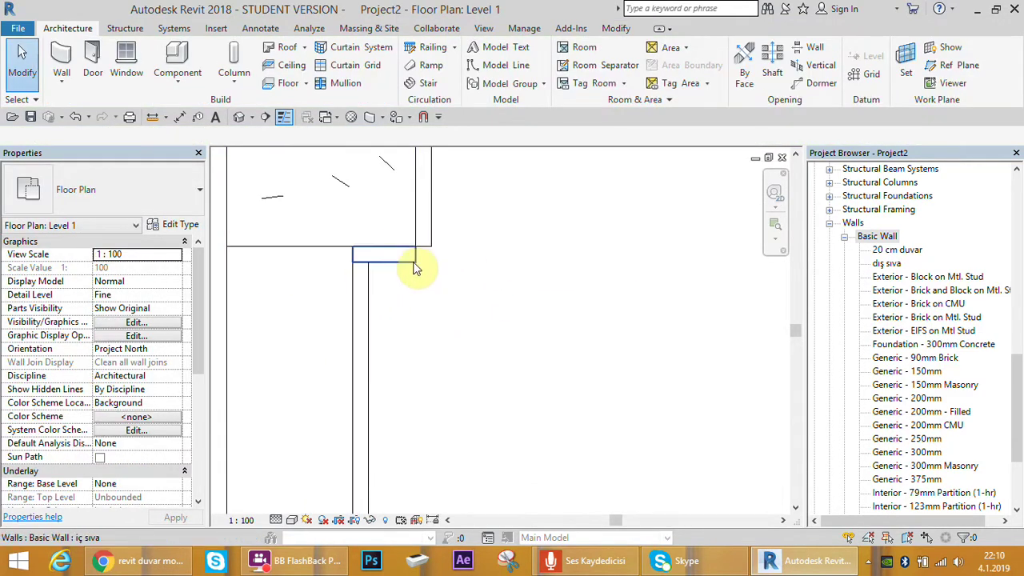
# Stretch the first two short iç sıva corner pieces from 10.00 to 12.50.
pyautogui.click(424, 256)
pyautogui.scroll(2, 428, 257)
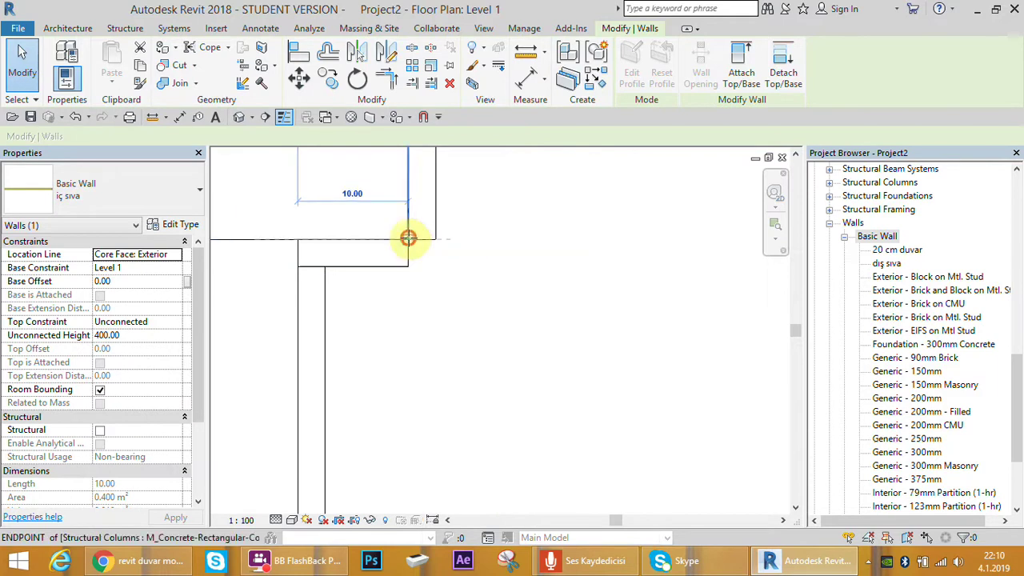
pyautogui.moveTo(408, 237); pyautogui.dragTo(436, 238)
pyautogui.scroll(-2, 453, 348)
pyautogui.moveTo(452, 348); pyautogui.dragTo(469, 296, button='middle')
pyautogui.moveTo(263, 272); pyautogui.dragTo(491, 288, button='middle')
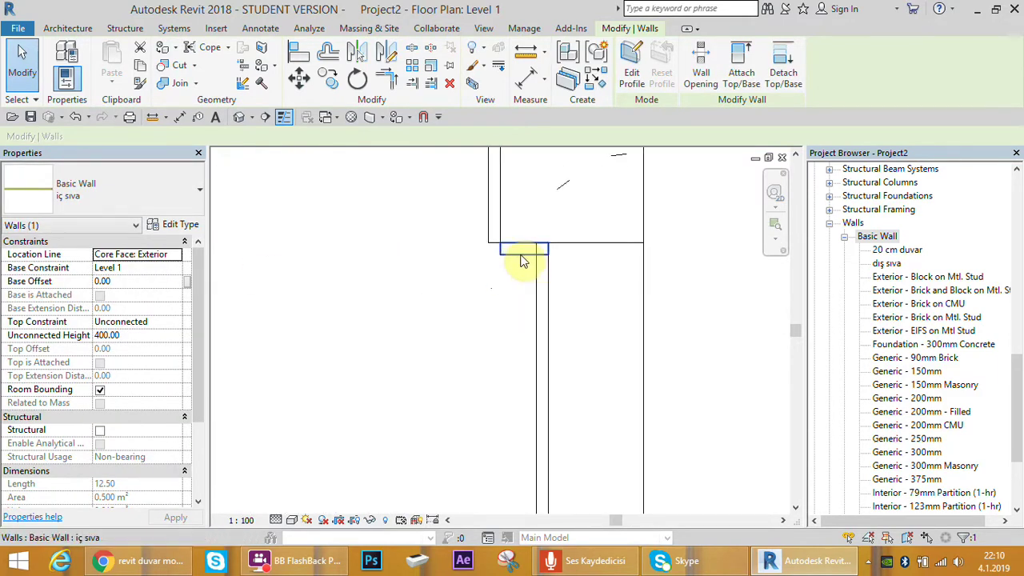
pyautogui.moveTo(503, 249); pyautogui.dragTo(470, 242)
# Lengthen the third short iç sıva corner piece to 12.50, then select the bottom plaster wall.
pyautogui.scroll(-3, 503, 343)
pyautogui.scroll(3, 547, 380)
pyautogui.click(569, 232)
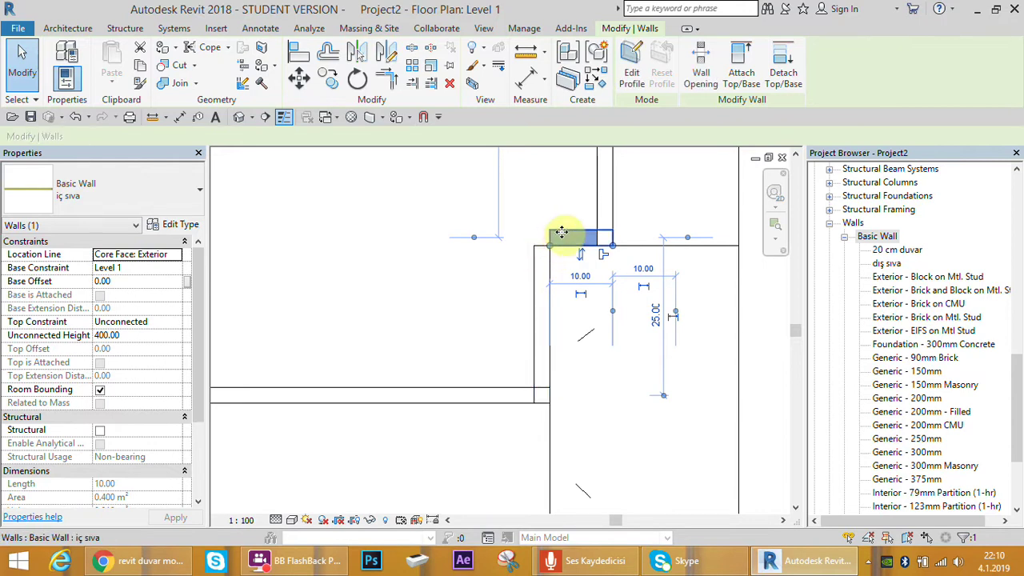
pyautogui.moveTo(540, 250); pyautogui.dragTo(581, 251)
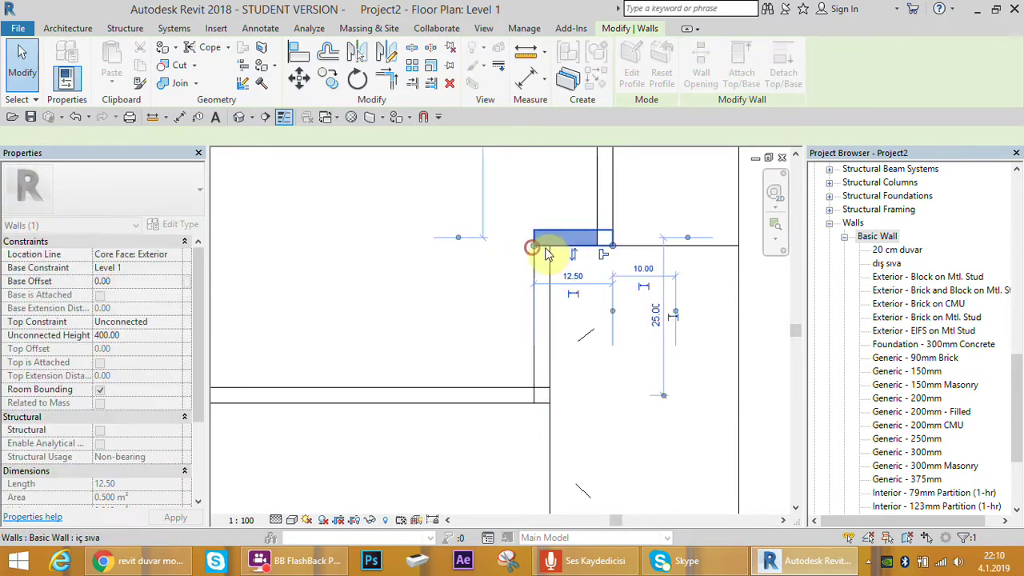
pyautogui.press('Escape')
pyautogui.scroll(-2, 486, 279)
pyautogui.scroll(-1, 623, 268)
pyautogui.scroll(-2, 623, 268)
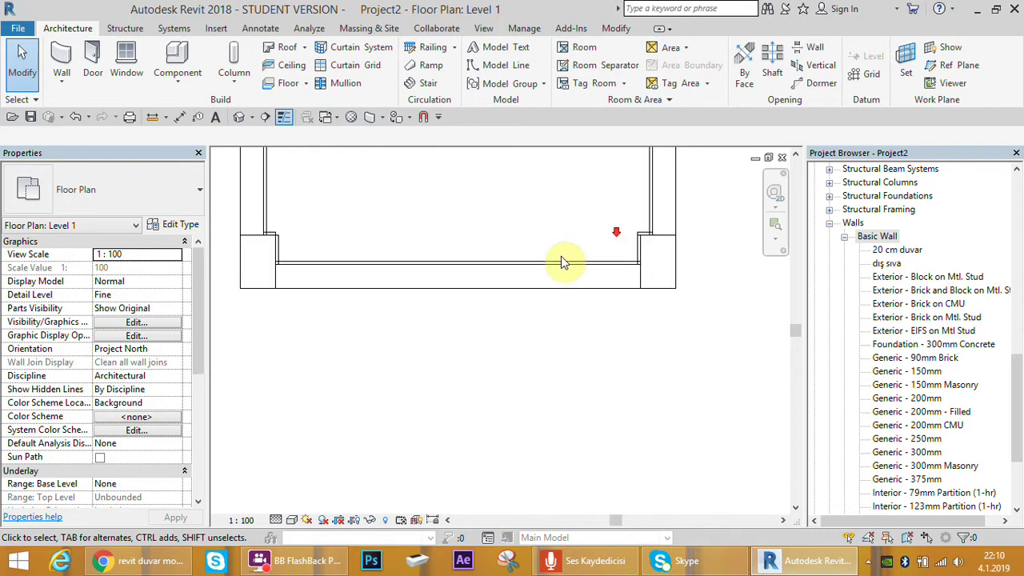
pyautogui.click(501, 267)
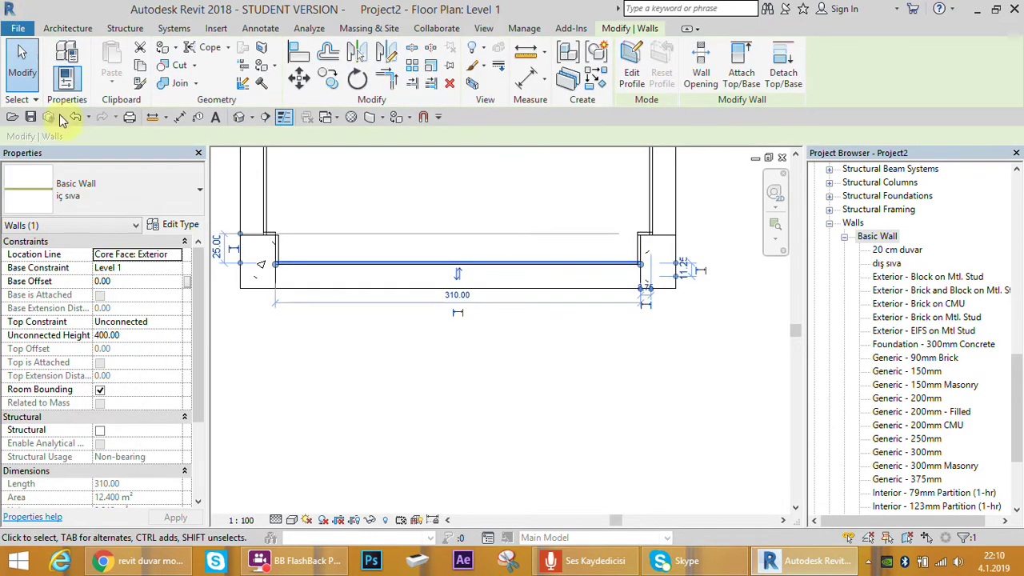
# Join the horizontal inner plaster wall to the column geometry at the first room corner.
pyautogui.click(174, 82)
pyautogui.scroll(2, 346, 270)
pyautogui.scroll(2, 239, 365)
pyautogui.moveTo(239, 365); pyautogui.dragTo(498, 336, button='middle')
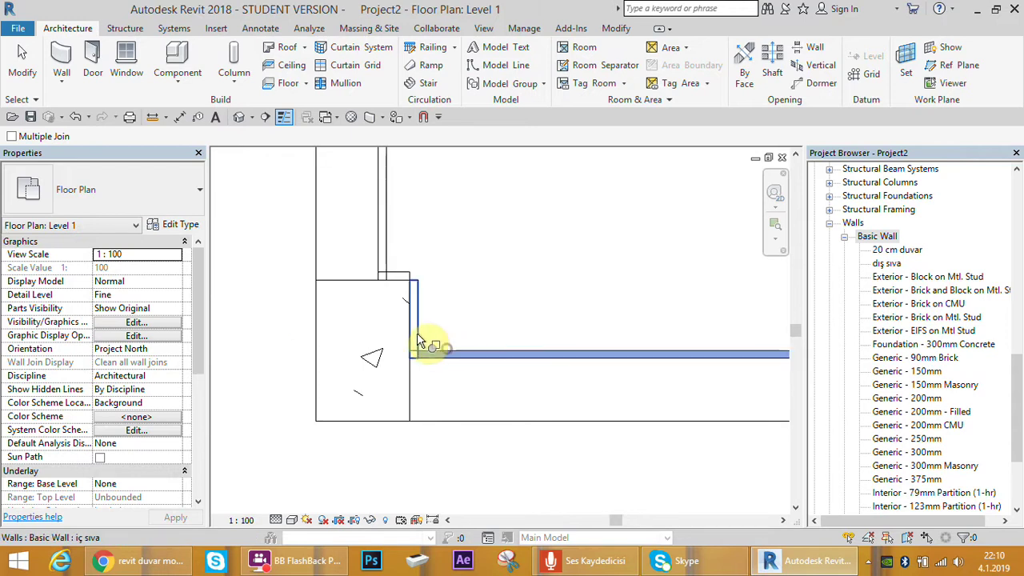
pyautogui.scroll(-2, 432, 336)
pyautogui.moveTo(265, 343); pyautogui.dragTo(534, 331, button='middle')
pyautogui.scroll(1, 533, 330)
pyautogui.click(549, 344)
pyautogui.click(564, 330)
pyautogui.click(557, 275)
pyautogui.scroll(1, 532, 267)
pyautogui.scroll(2, 535, 266)
pyautogui.moveTo(535, 267); pyautogui.dragTo(530, 308, button='middle')
pyautogui.click(547, 290)
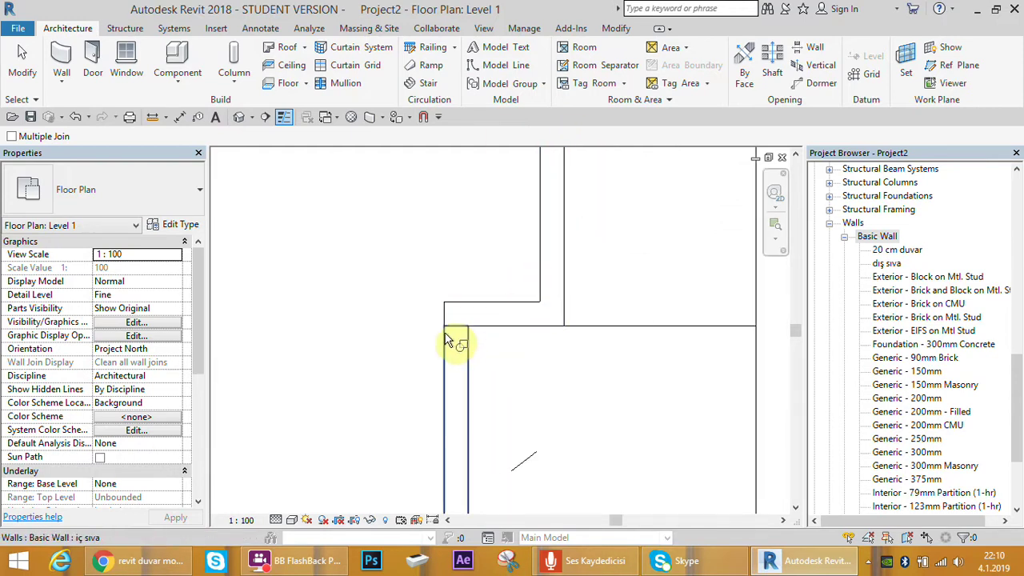
# Join the plaster wall and column at the next column corner.
pyautogui.scroll(2, 514, 232)
pyautogui.moveTo(519, 345); pyautogui.dragTo(549, 453, button='middle')
pyautogui.scroll(2, 552, 215)
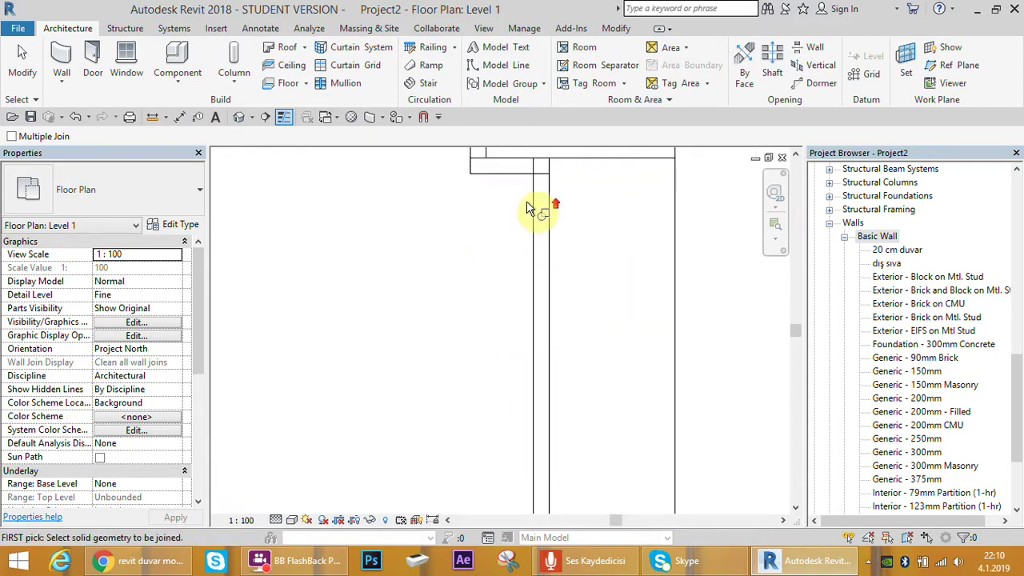
pyautogui.scroll(-1, 482, 200)
pyautogui.scroll(1, 482, 201)
pyautogui.scroll(1, 478, 210)
pyautogui.scroll(-1, 448, 232)
pyautogui.moveTo(453, 251)
pyautogui.mouseDown(button='middle')
pyautogui.moveTo(468, 229)
pyautogui.moveTo(406, 304)
pyautogui.mouseUp(button='middle')
pyautogui.scroll(-2, 600, 332)
pyautogui.moveTo(600, 331)
pyautogui.mouseDown(button='middle')
pyautogui.moveTo(416, 288)
pyautogui.moveTo(495, 230)
pyautogui.mouseUp(button='middle')
pyautogui.scroll(-2, 415, 288)
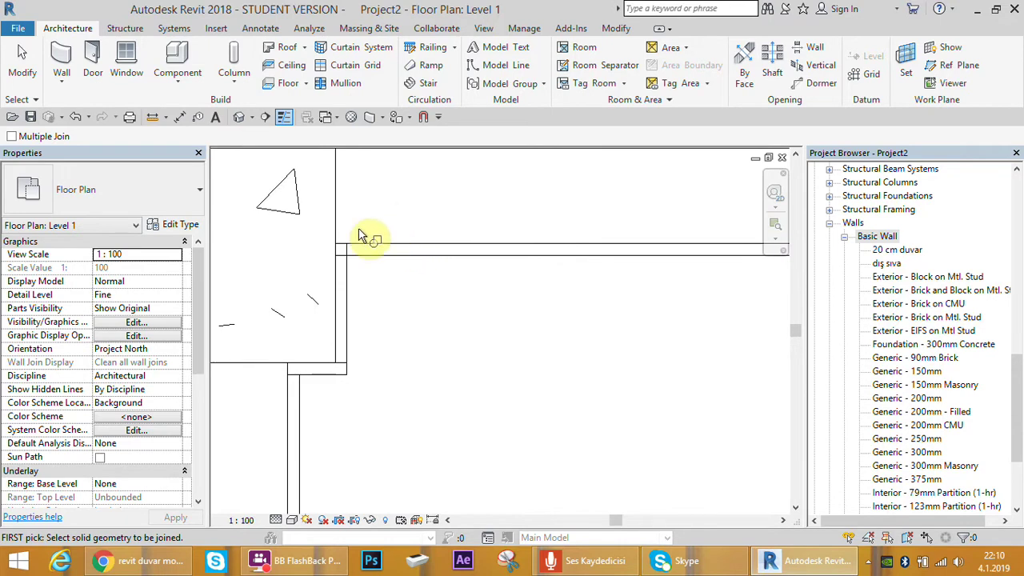
pyautogui.click(344, 280)
pyautogui.click(384, 248)
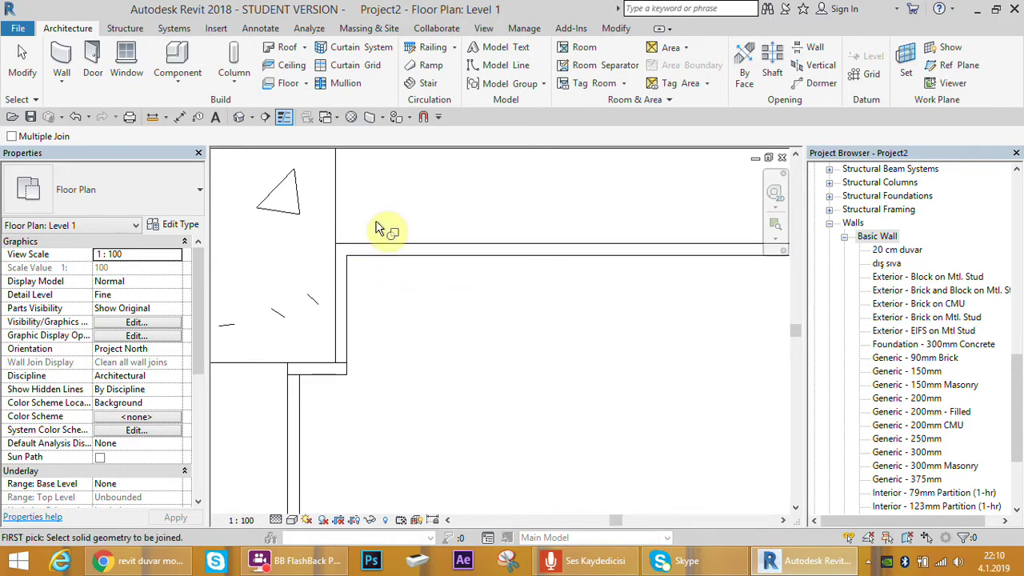
pyautogui.click(318, 387)
# Join the short horizontal plaster wall to the vertical wall at the next junction.
pyautogui.moveTo(297, 411)
pyautogui.mouseDown(button='middle')
pyautogui.moveTo(428, 266)
pyautogui.moveTo(359, 270)
pyautogui.mouseUp(button='middle')
pyautogui.click(352, 354)
pyautogui.click(339, 331)
pyautogui.moveTo(411, 304)
pyautogui.mouseDown(button='middle')
pyautogui.moveTo(446, 264)
pyautogui.moveTo(397, 288)
pyautogui.mouseUp(button='middle')
pyautogui.press('Escape')
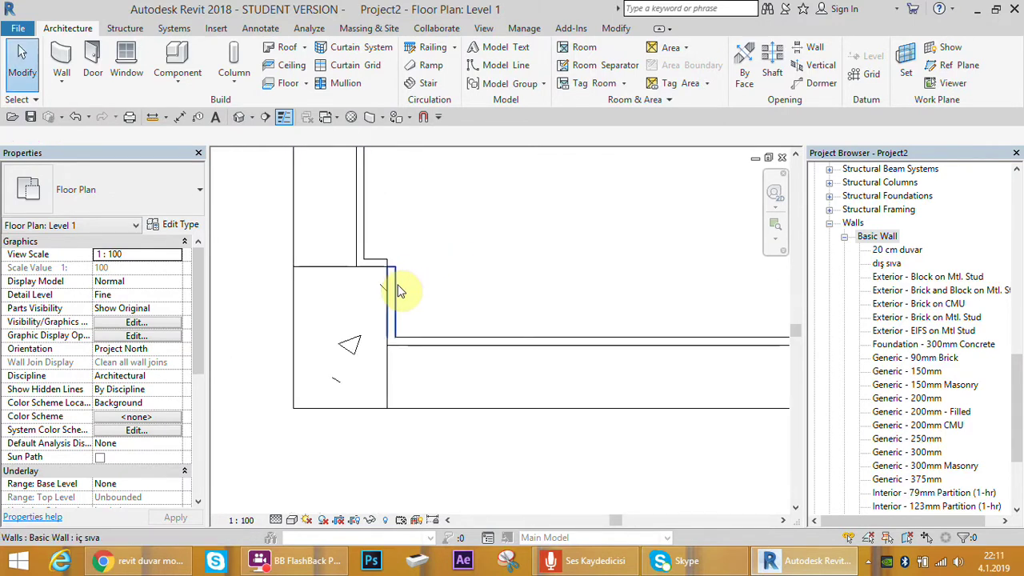
# Extend the short vertical plaster wall from 25.00 to 27.50 to reach the column corner.
pyautogui.click(393, 288)
pyautogui.moveTo(390, 272); pyautogui.dragTo(372, 246)
pyautogui.scroll(2, 381, 272)
pyautogui.scroll(2, 372, 272)
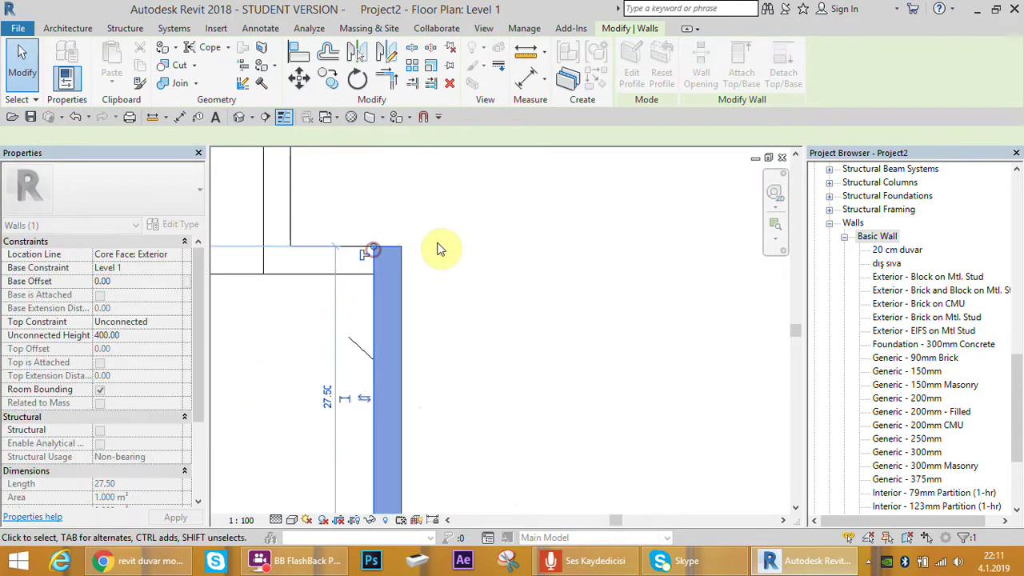
pyautogui.scroll(-3, 439, 251)
pyautogui.click(170, 85)
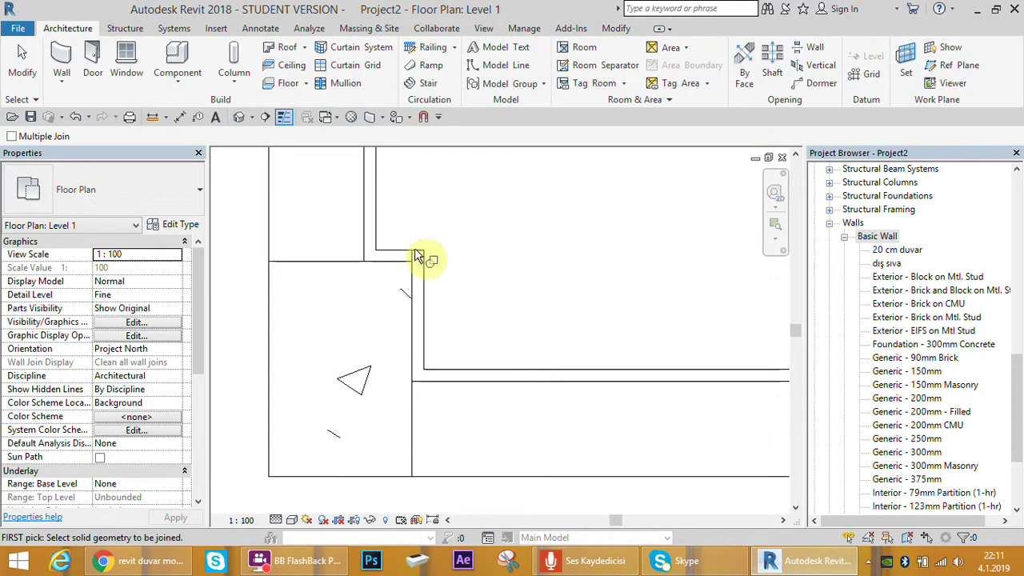
pyautogui.scroll(-2, 480, 263)
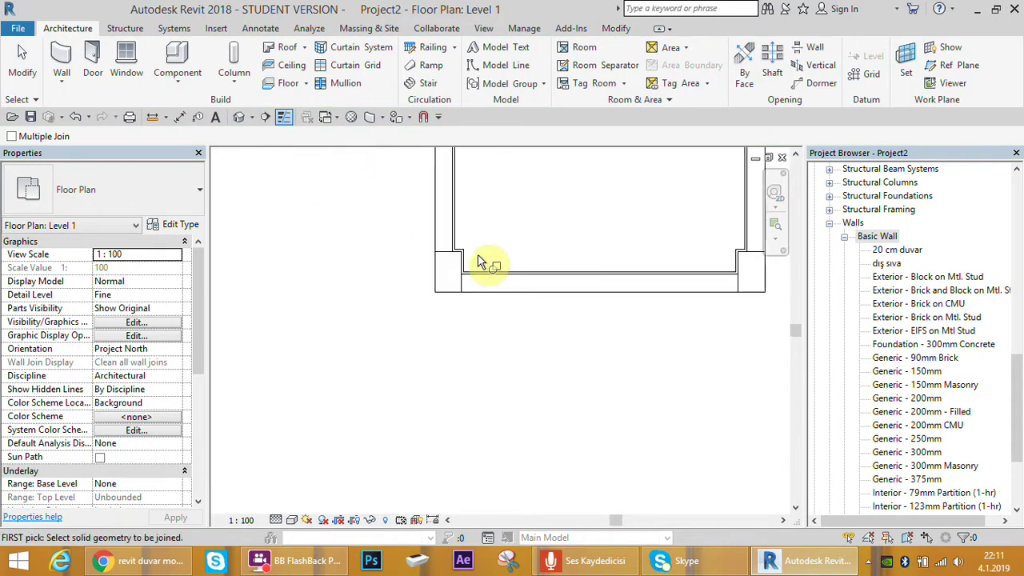
pyautogui.scroll(-2, 486, 267)
pyautogui.scroll(3, 484, 292)
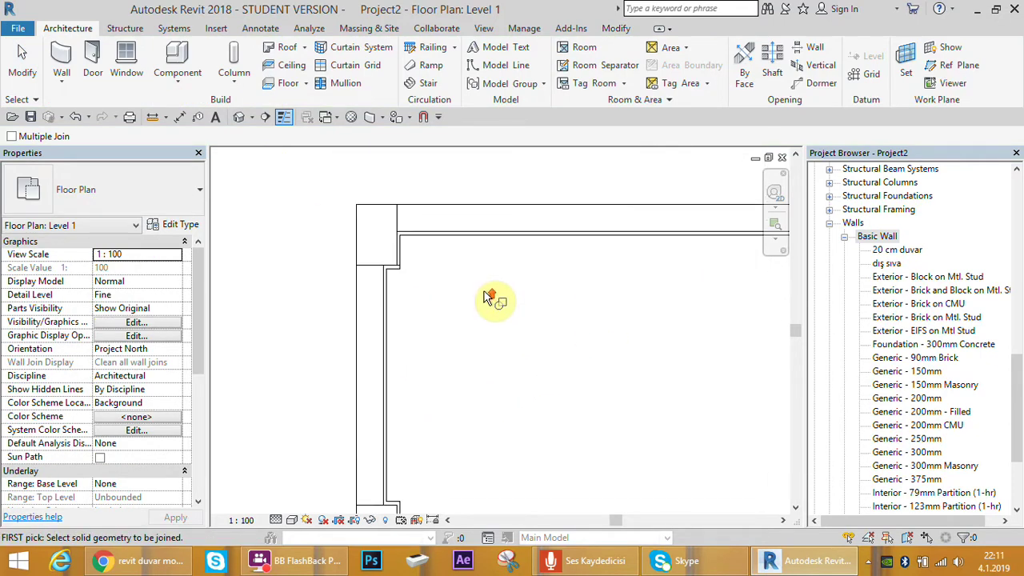
# Start the Wall tool with the Basic Wall 'dış sıva' outer plaster type.
pyautogui.click(61, 55)
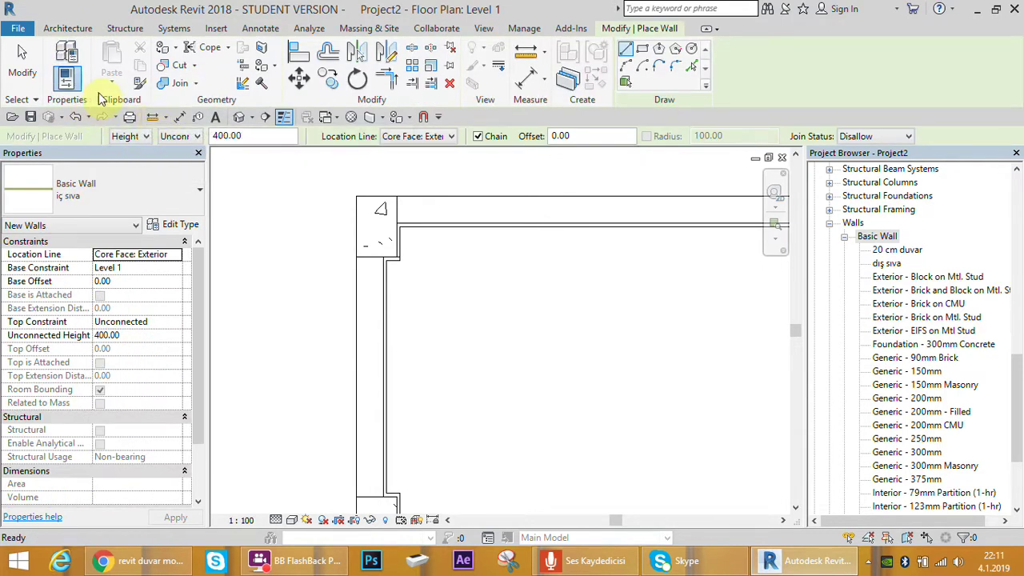
pyautogui.click(198, 192)
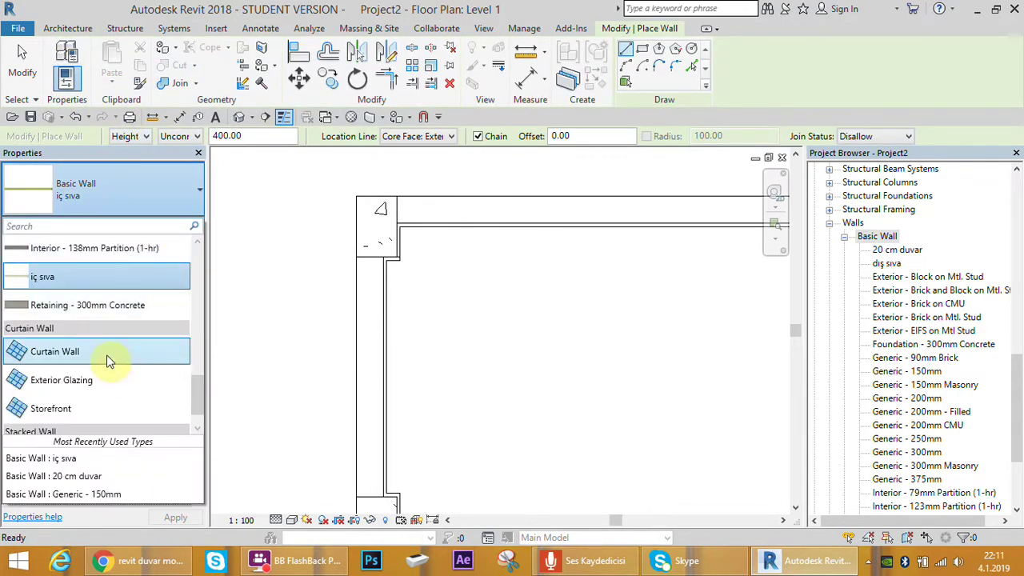
pyautogui.moveTo(199, 392); pyautogui.dragTo(189, 245)
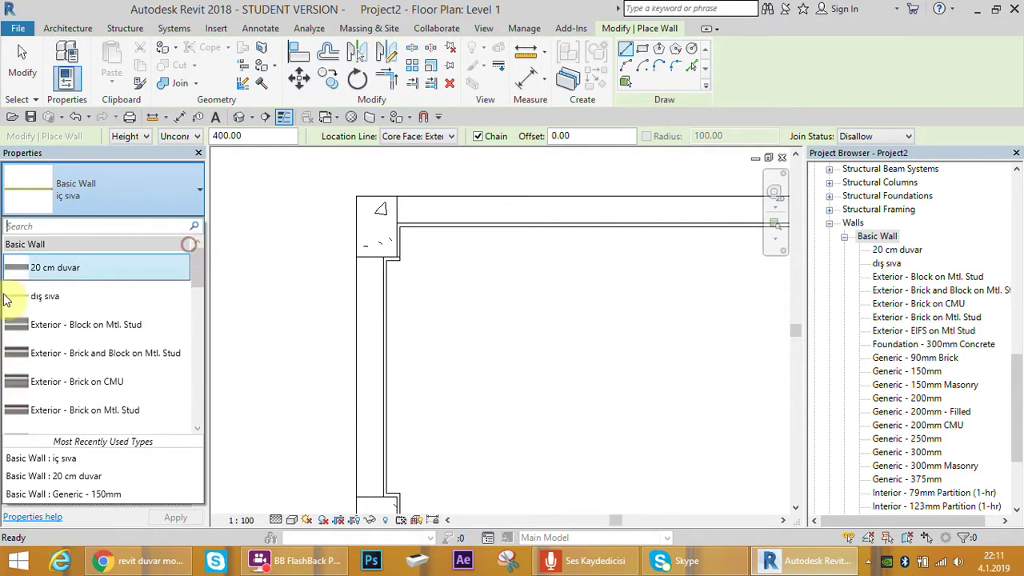
pyautogui.click(52, 299)
pyautogui.scroll(1, 362, 216)
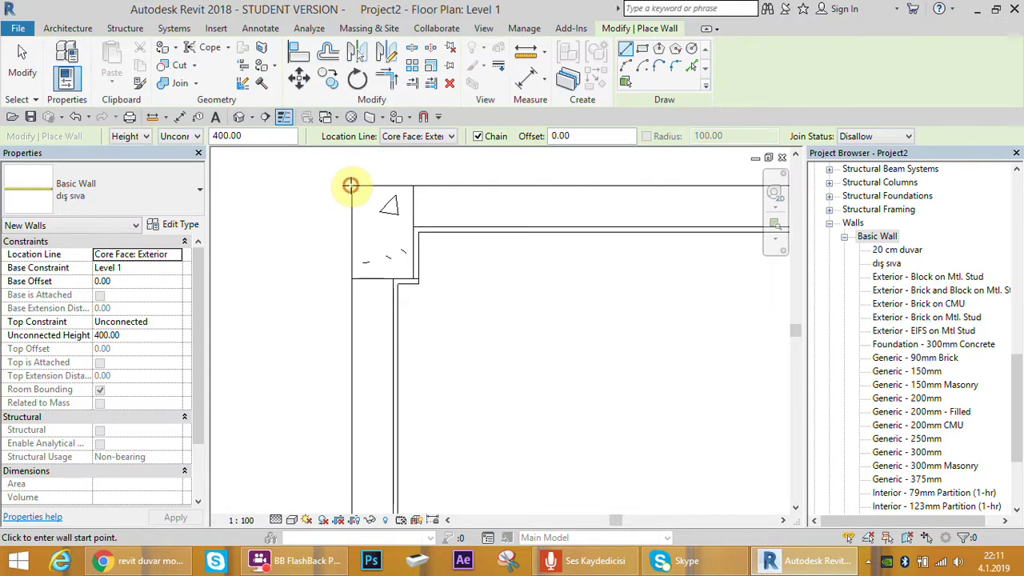
# Draw the outer plaster wall from the top-left column to the top-right column.
pyautogui.click(352, 187)
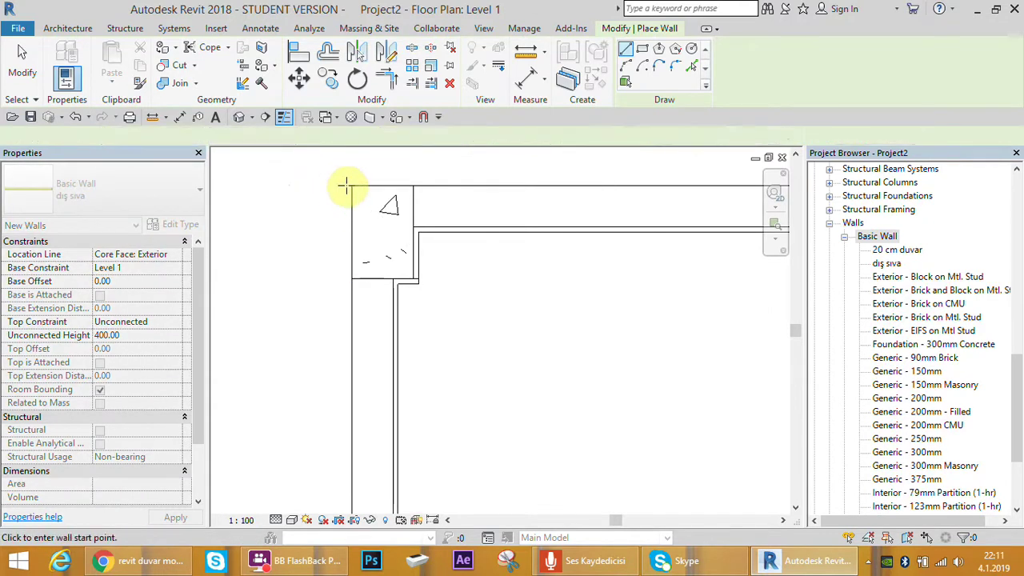
pyautogui.click(352, 187)
pyautogui.scroll(-3, 521, 192)
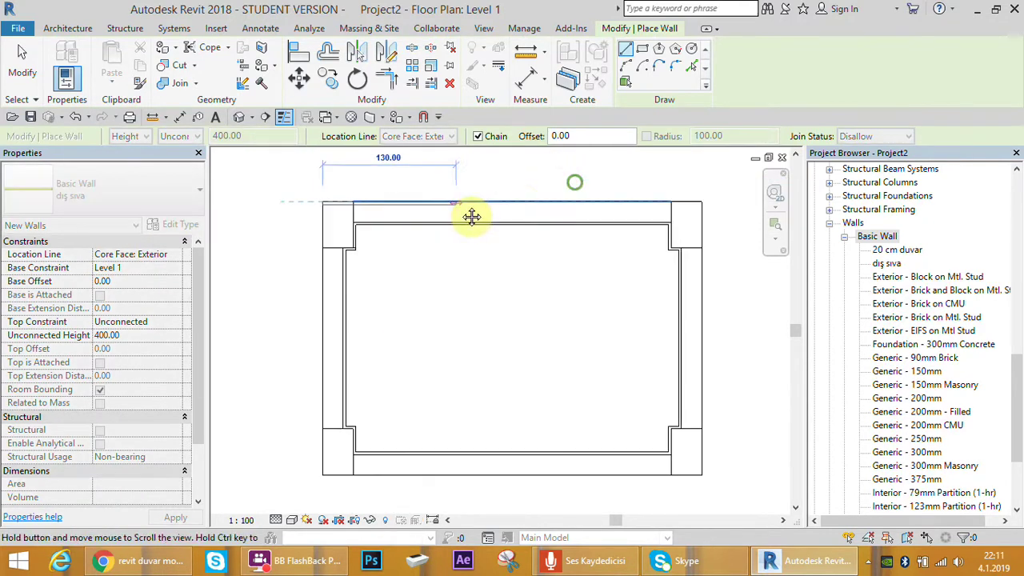
pyautogui.scroll(2, 599, 190)
pyautogui.click(619, 190)
pyautogui.moveTo(621, 316)
pyautogui.mouseDown(button='middle')
pyautogui.moveTo(598, 448)
pyautogui.moveTo(628, 419)
pyautogui.moveTo(647, 487)
pyautogui.mouseUp(button='middle')
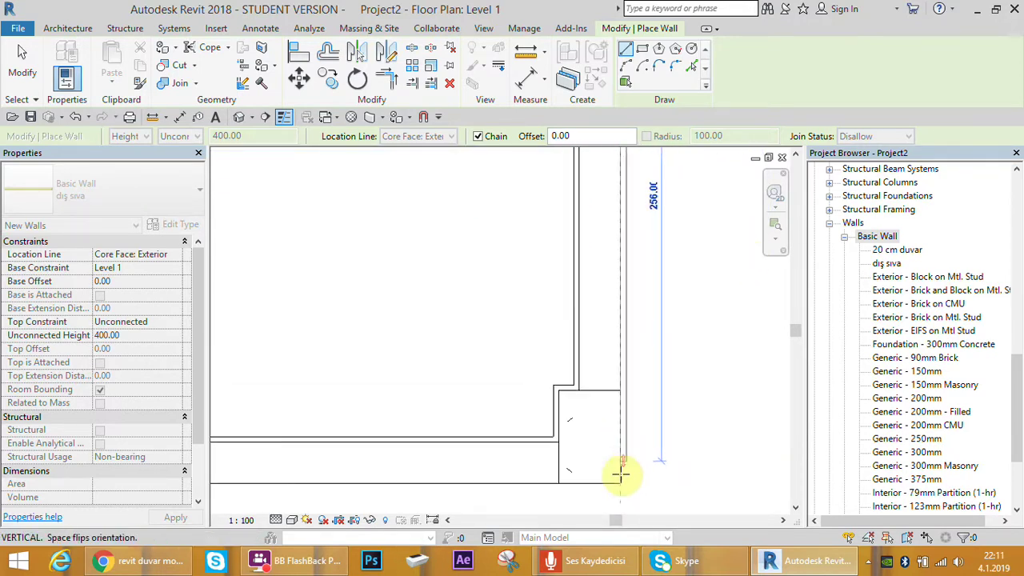
pyautogui.press('Escape')
pyautogui.moveTo(512, 312)
pyautogui.mouseDown(button='middle')
pyautogui.moveTo(576, 435)
pyautogui.moveTo(421, 384)
pyautogui.mouseUp(button='middle')
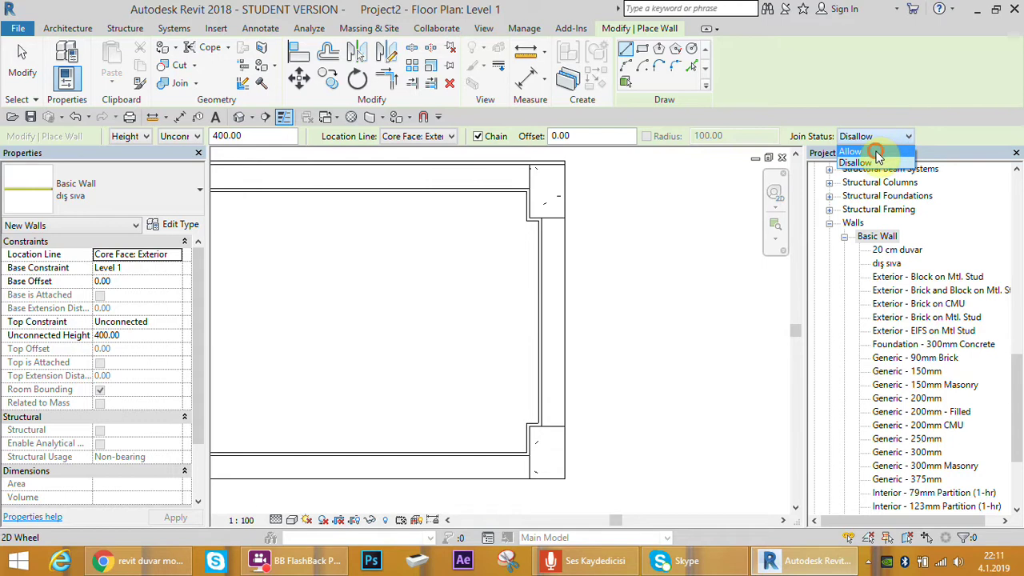
# With Join Status set to Allow, chain outer plaster walls down the right, across the bottom and up the left side.
pyautogui.click(877, 152)
pyautogui.scroll(2, 590, 199)
pyautogui.scroll(1, 562, 226)
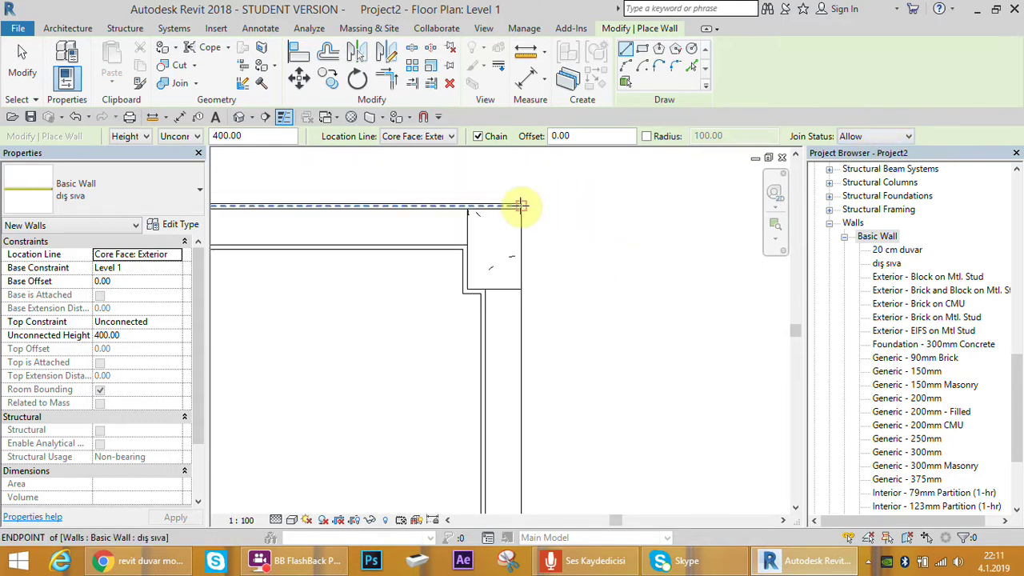
pyautogui.click(521, 203)
pyautogui.moveTo(503, 320)
pyautogui.mouseDown(button='middle')
pyautogui.moveTo(516, 293)
pyautogui.moveTo(530, 313)
pyautogui.moveTo(544, 297)
pyautogui.mouseUp(button='middle')
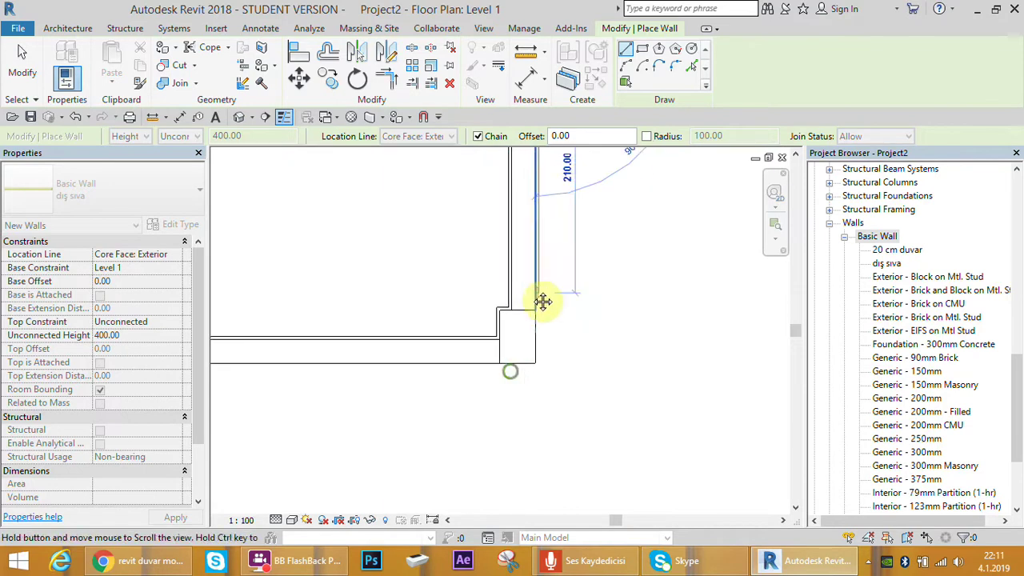
pyautogui.click(536, 367)
pyautogui.moveTo(459, 370)
pyautogui.mouseDown(button='middle')
pyautogui.moveTo(567, 355)
pyautogui.moveTo(352, 352)
pyautogui.mouseUp(button='middle')
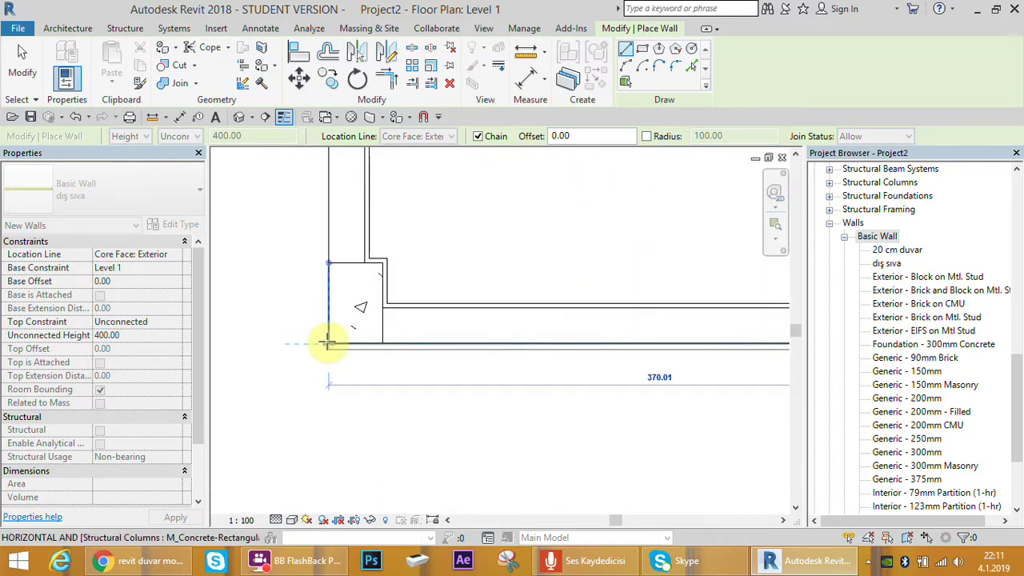
pyautogui.click(326, 342)
pyautogui.moveTo(336, 222); pyautogui.dragTo(365, 395, button='middle')
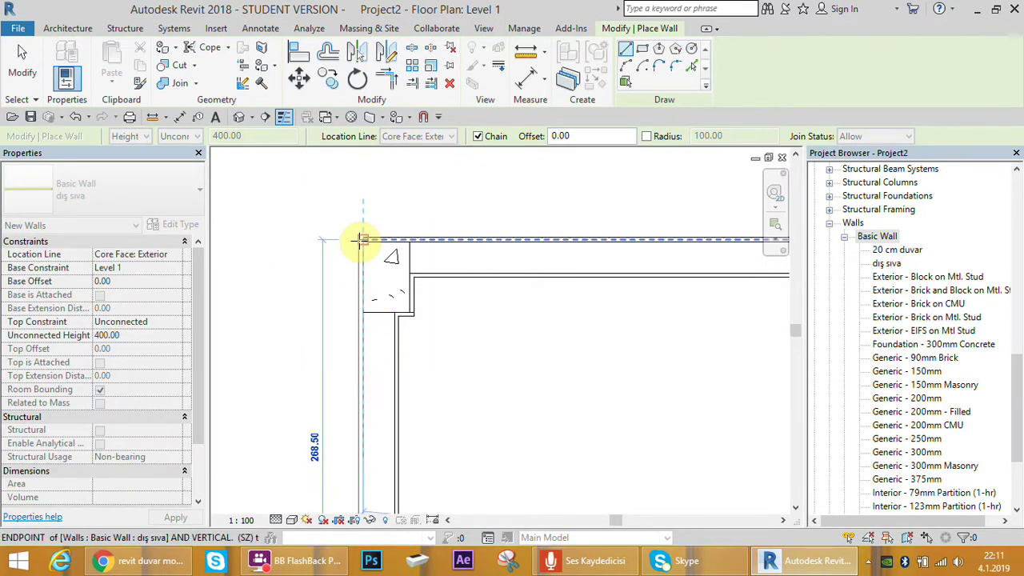
pyautogui.click(358, 240)
# Finish the wall loop and inspect the left outer wall up to the top-left column corner.
pyautogui.press('Escape')
pyautogui.press('Escape')
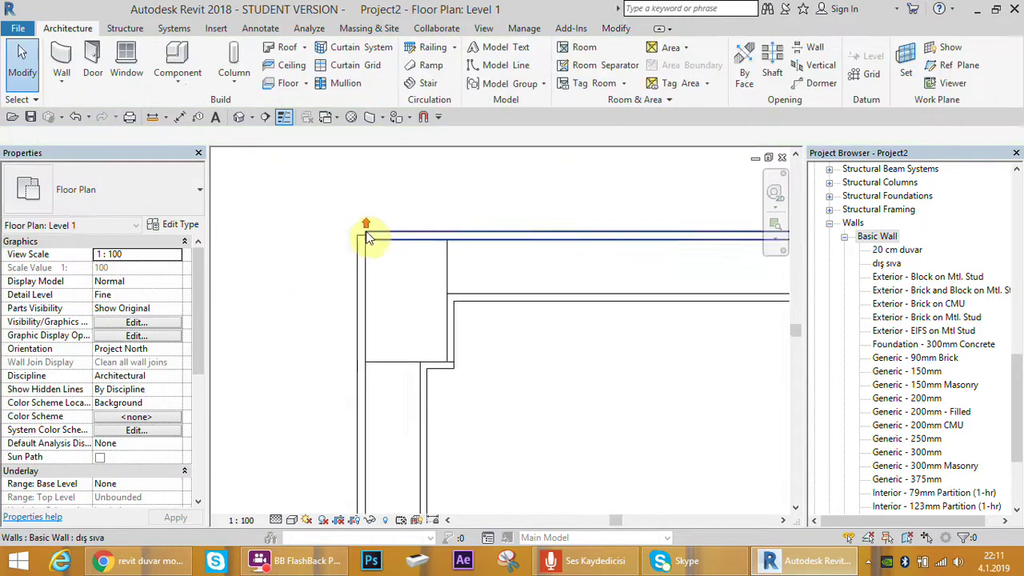
pyautogui.click(354, 239)
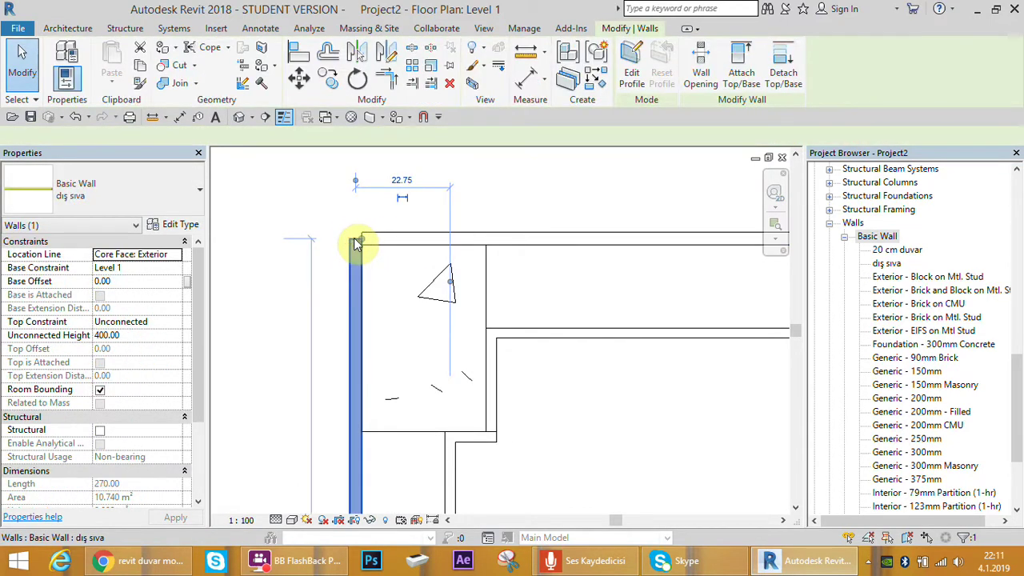
pyautogui.press('r')
pyautogui.press('s')
pyautogui.press('Escape')
pyautogui.click(364, 264)
pyautogui.scroll(3, 376, 240)
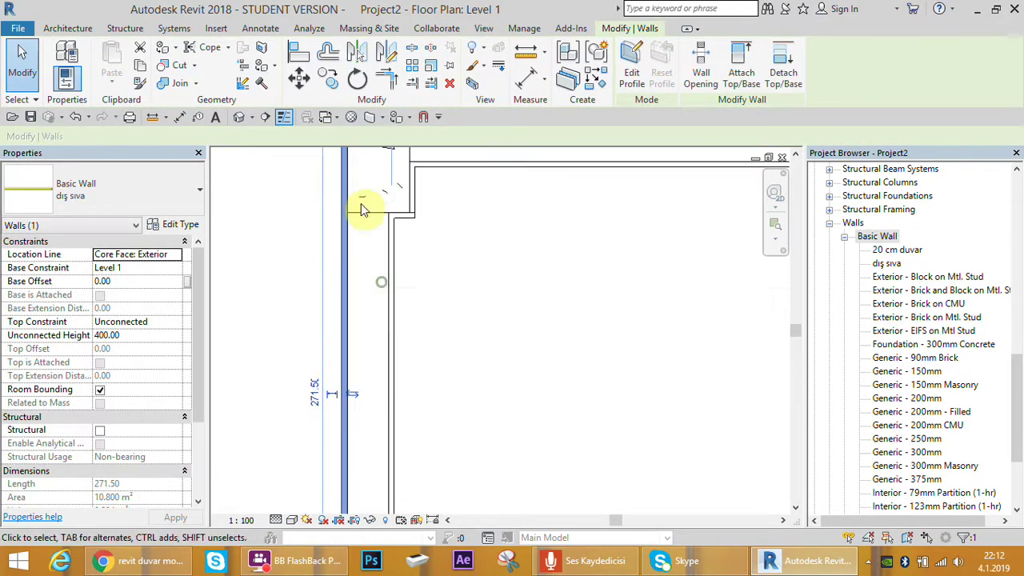
pyautogui.moveTo(388, 192)
pyautogui.mouseDown(button='middle')
pyautogui.moveTo(422, 316)
pyautogui.moveTo(400, 296)
pyautogui.mouseUp(button='middle')
pyautogui.click(448, 273)
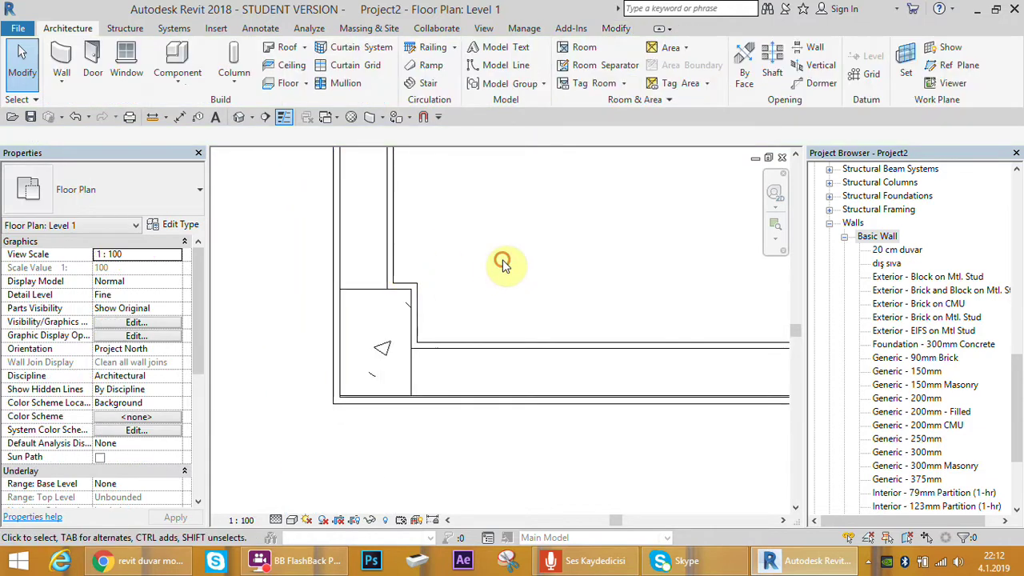
pyautogui.moveTo(460, 321); pyautogui.dragTo(393, 338, button='middle')
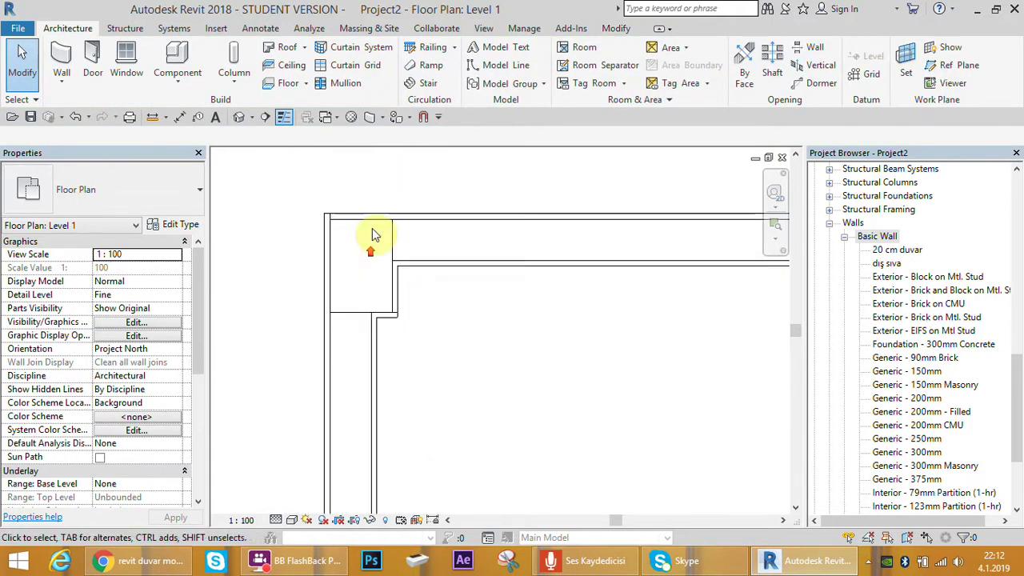
# Join the top outer plaster wall with the adjoining right wall at the corner.
pyautogui.click(349, 208)
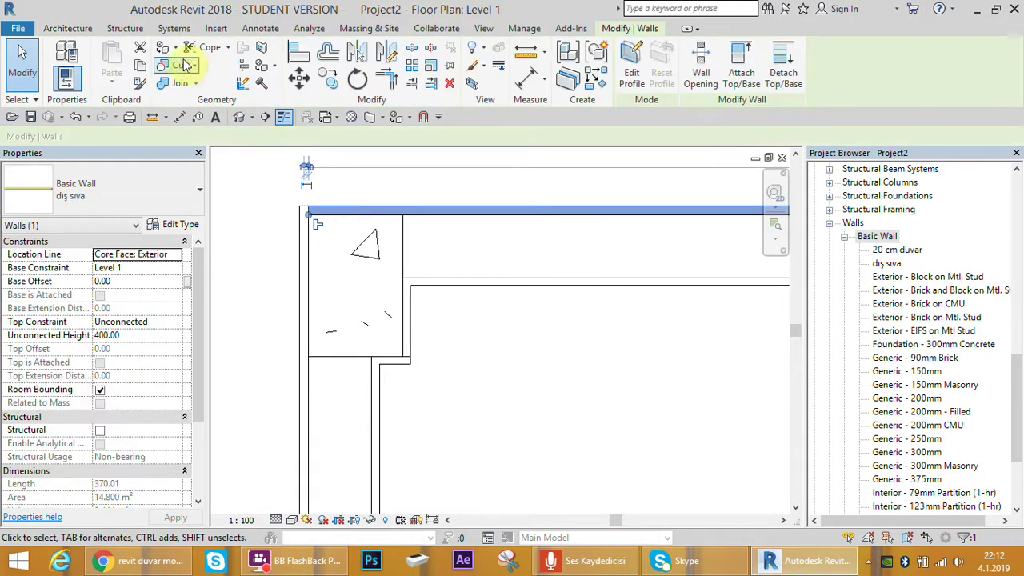
pyautogui.click(176, 84)
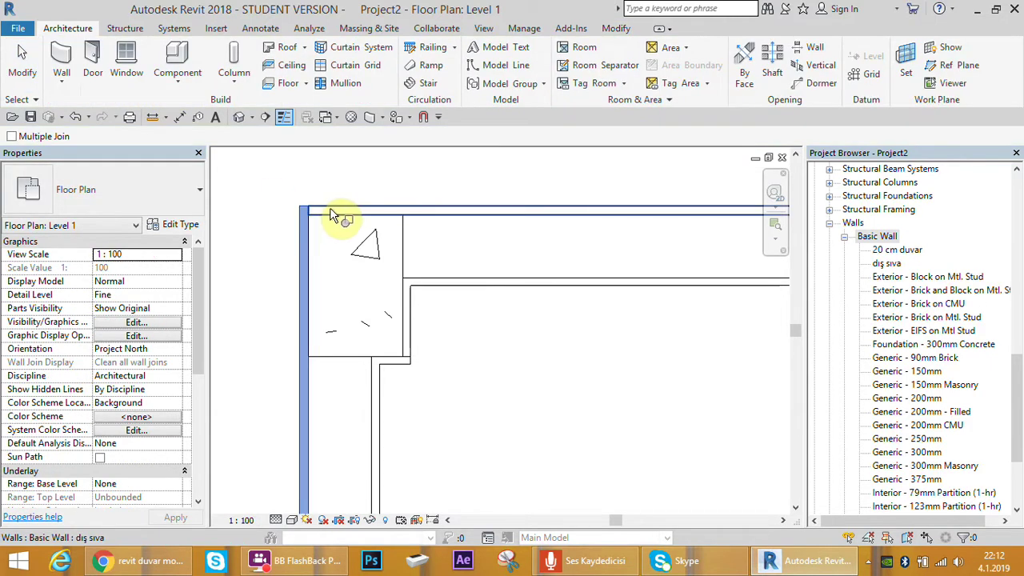
pyautogui.scroll(-2, 469, 274)
pyautogui.scroll(-2, 489, 274)
pyautogui.scroll(4, 640, 244)
pyautogui.scroll(1, 588, 251)
pyautogui.click(612, 244)
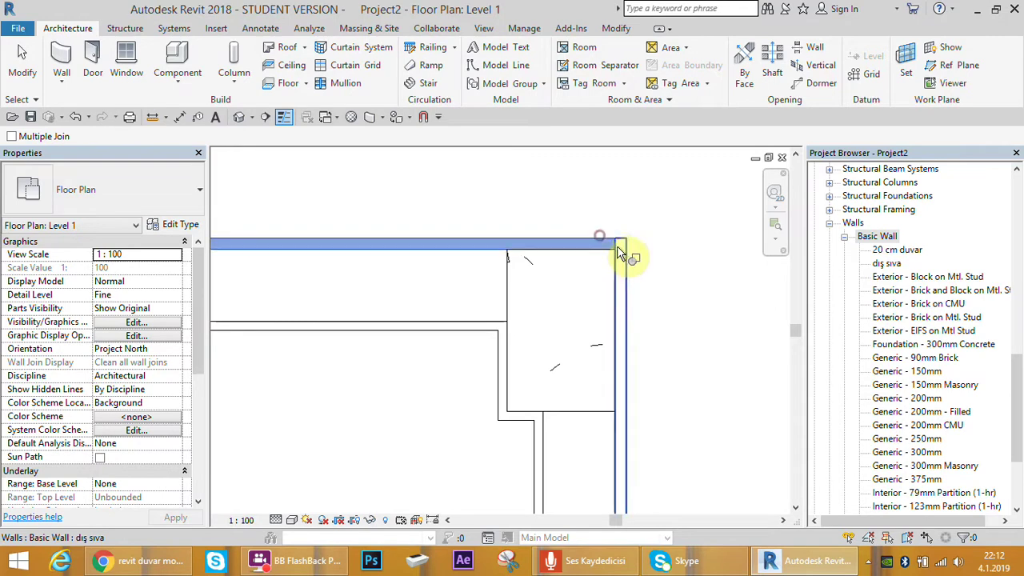
pyautogui.click(624, 258)
pyautogui.scroll(-2, 584, 279)
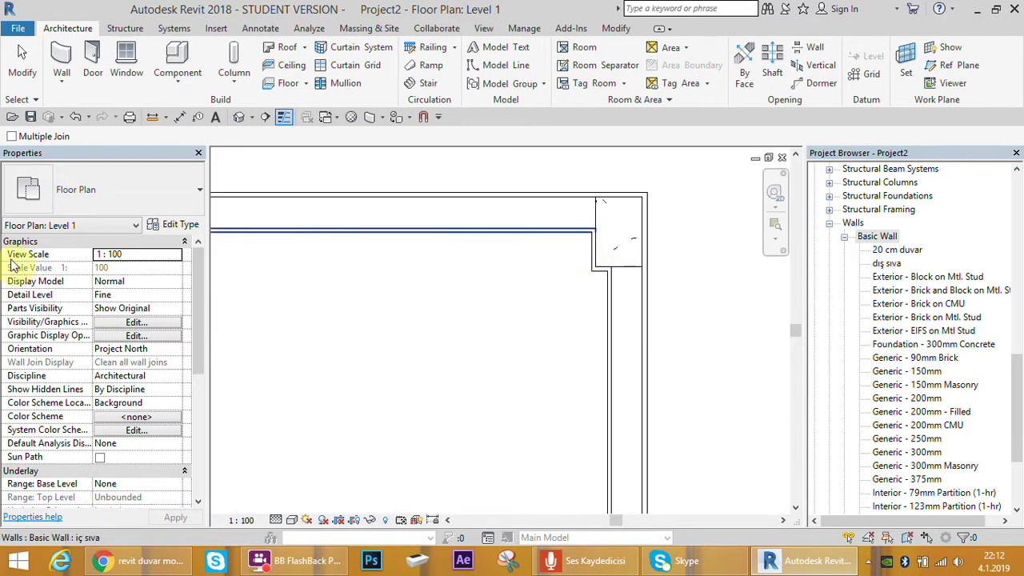
pyautogui.scroll(-1, 664, 338)
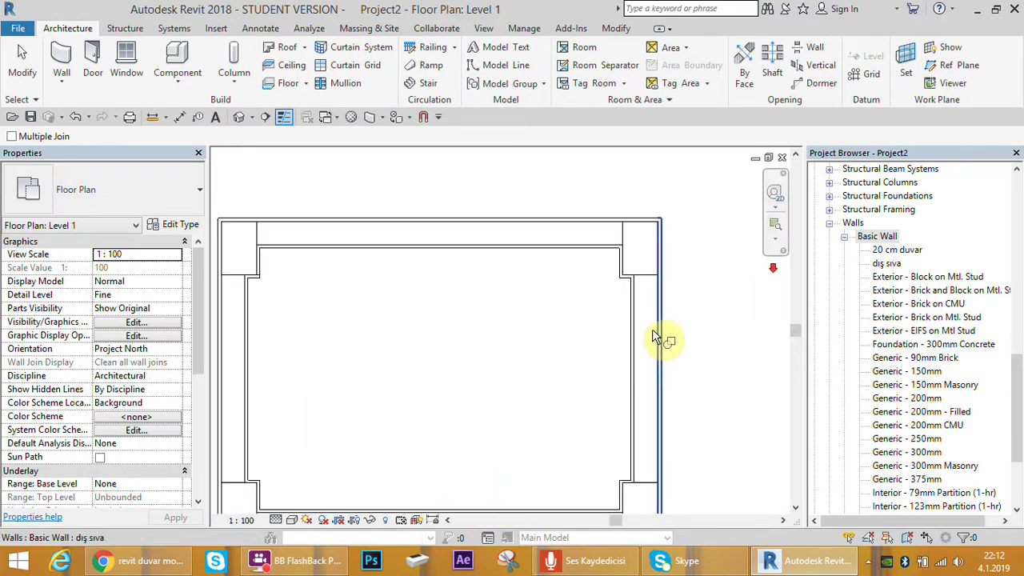
pyautogui.scroll(-2, 656, 310)
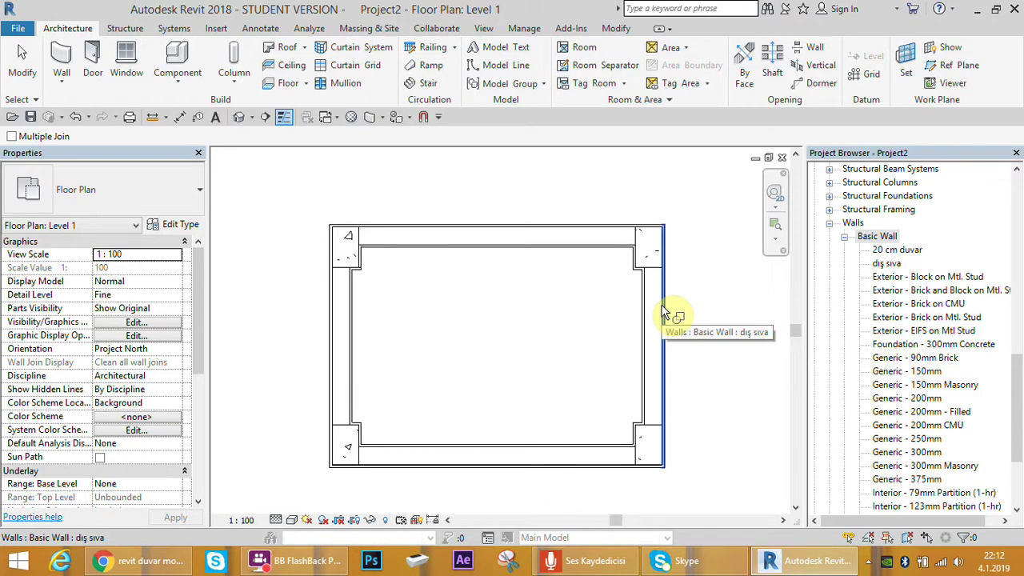
pyautogui.scroll(2, 443, 242)
pyautogui.scroll(2, 373, 269)
pyautogui.scroll(1, 374, 280)
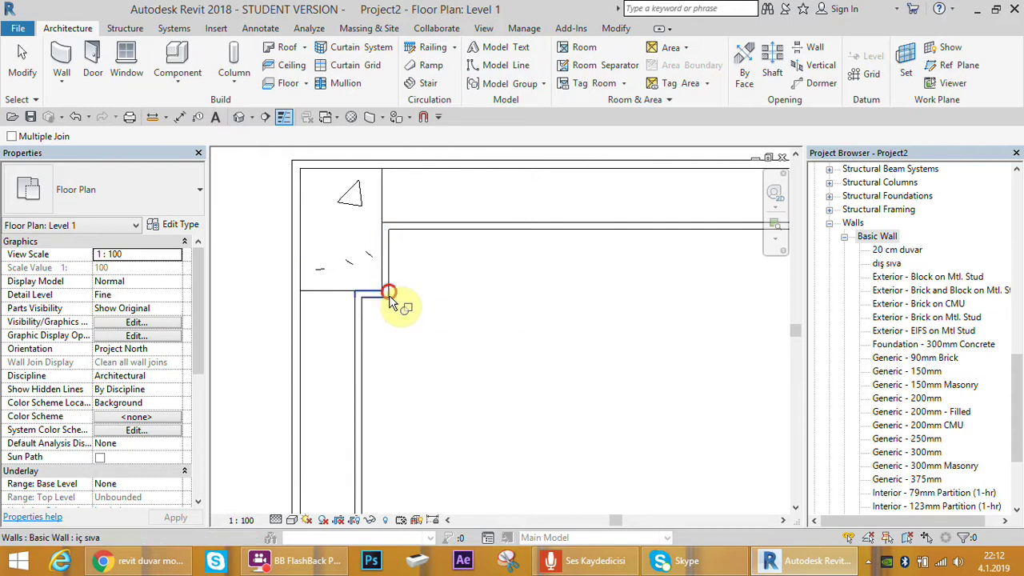
pyautogui.scroll(-1, 418, 279)
pyautogui.scroll(-1, 416, 276)
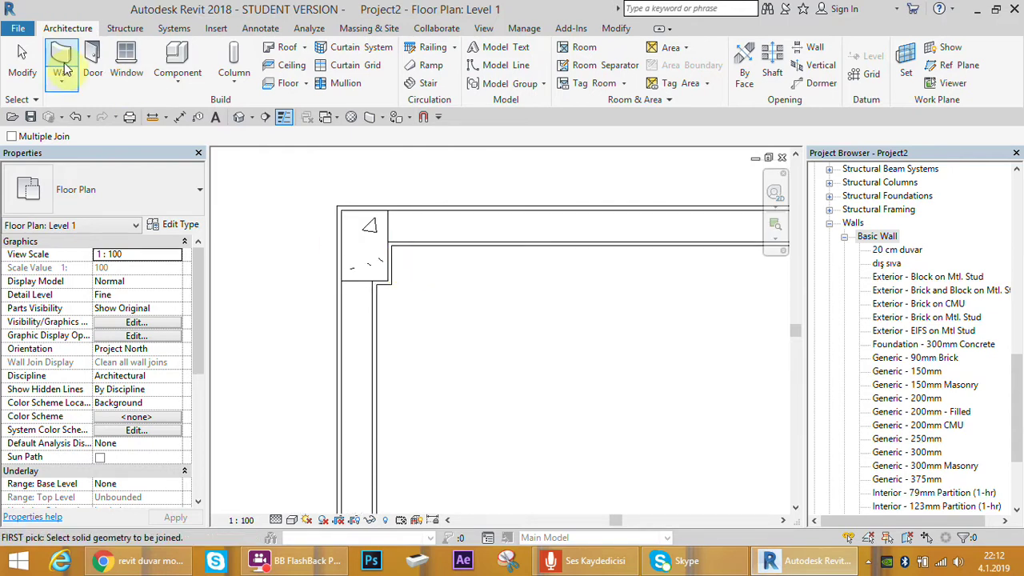
# Start the Door tool and position its preview on the room's top wall.
pyautogui.click(93, 64)
pyautogui.moveTo(549, 206)
pyautogui.mouseDown(button='middle')
pyautogui.moveTo(443, 246)
pyautogui.moveTo(529, 214)
pyautogui.mouseUp(button='middle')
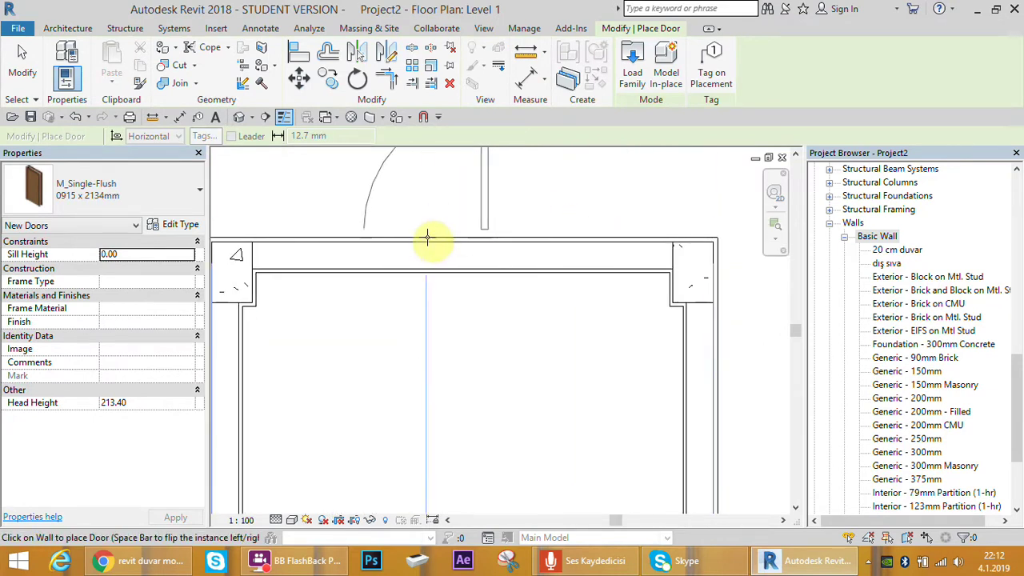
pyautogui.moveTo(483, 250); pyautogui.dragTo(555, 313, button='middle')
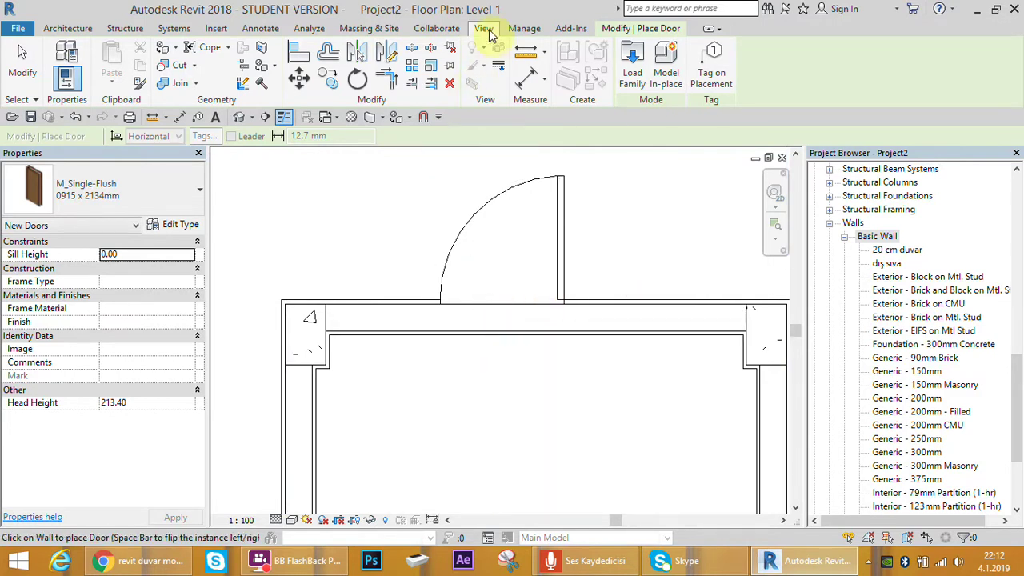
# Place the M_Single-Flush 0915 x 2134mm door in the wall from the 3D view.
pyautogui.click(424, 58)
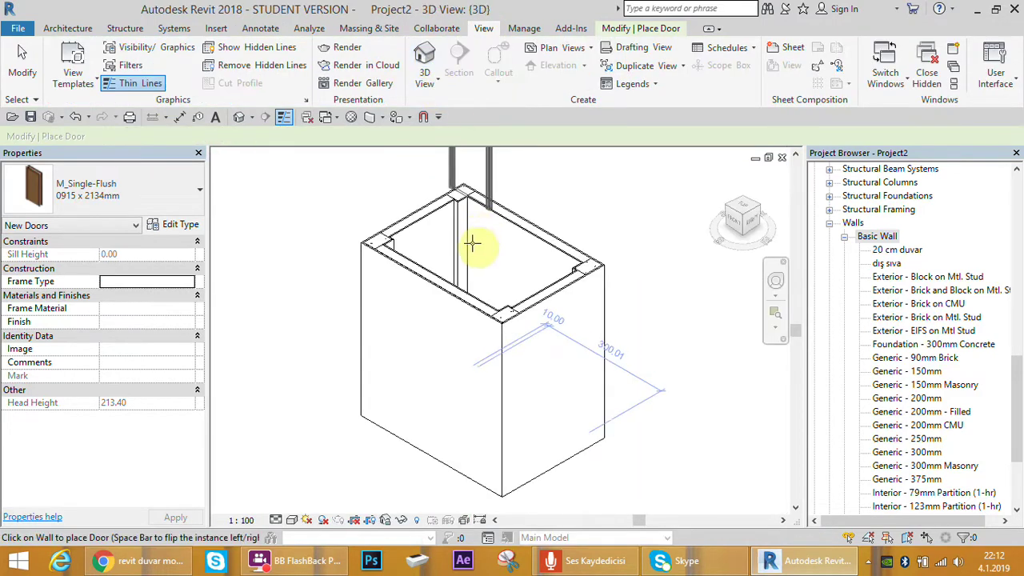
pyautogui.moveTo(469, 400)
pyautogui.keyDown('shift'); pyautogui.mouseDown(button='middle')
pyautogui.moveTo(525, 377)
pyautogui.moveTo(469, 358)
pyautogui.moveTo(339, 506)
pyautogui.mouseUp(button='middle'); pyautogui.keyUp('shift')
pyautogui.click(526, 377)
pyautogui.scroll(3, 525, 368)
pyautogui.press('Escape')
pyautogui.press('Escape')
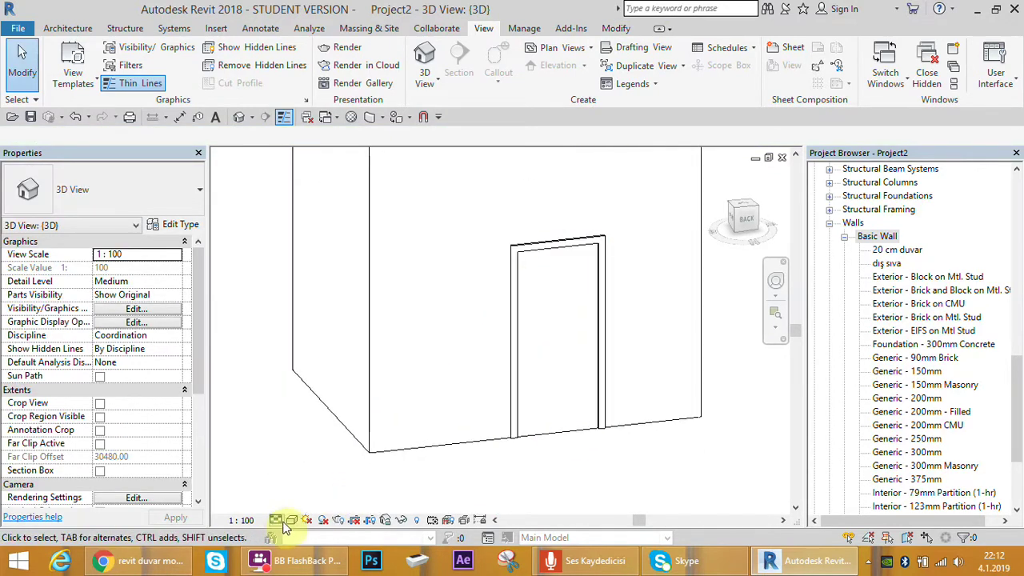
# Set the 3D visual style to Realistic and orbit around the room corner.
pyautogui.click(292, 522)
pyautogui.click(328, 487)
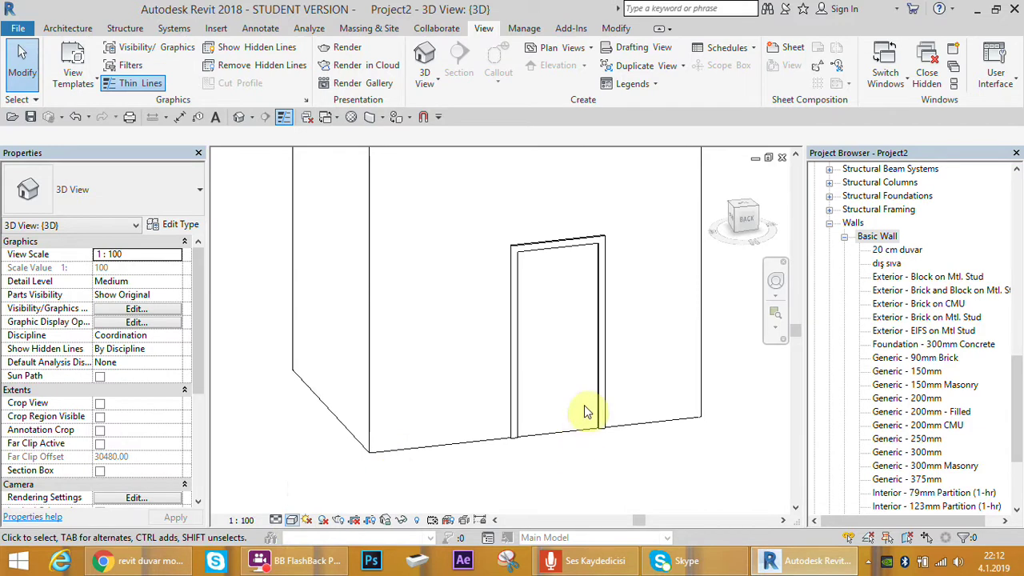
pyautogui.moveTo(587, 410)
pyautogui.keyDown('shift'); pyautogui.mouseDown(button='middle')
pyautogui.moveTo(477, 310)
pyautogui.moveTo(647, 457)
pyautogui.moveTo(775, 466)
pyautogui.moveTo(487, 418)
pyautogui.moveTo(535, 420)
pyautogui.moveTo(472, 240)
pyautogui.mouseUp(button='middle'); pyautogui.keyUp('shift')
pyautogui.scroll(3, 458, 202)
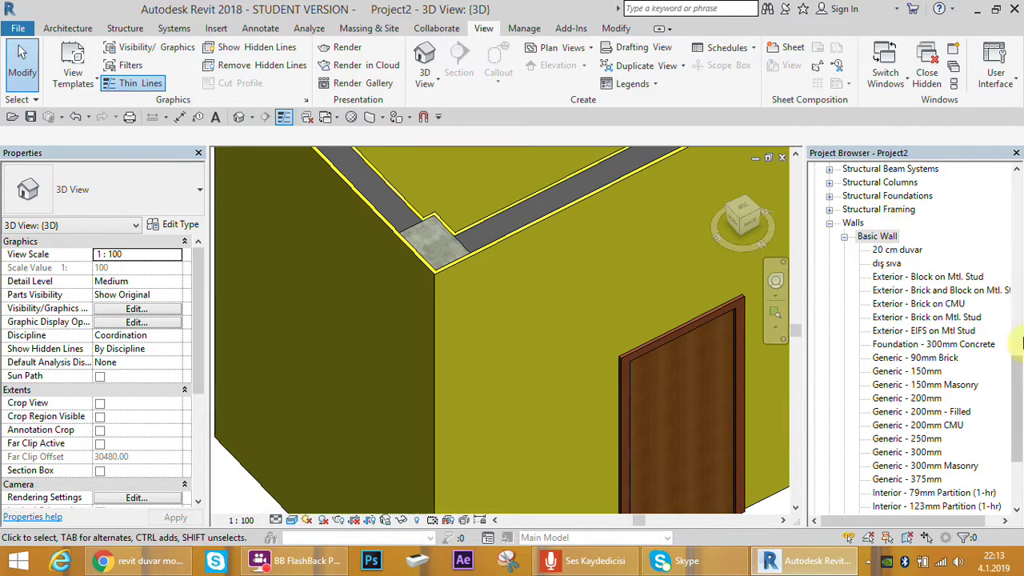
pyautogui.moveTo(1021, 398); pyautogui.dragTo(1005, 209)
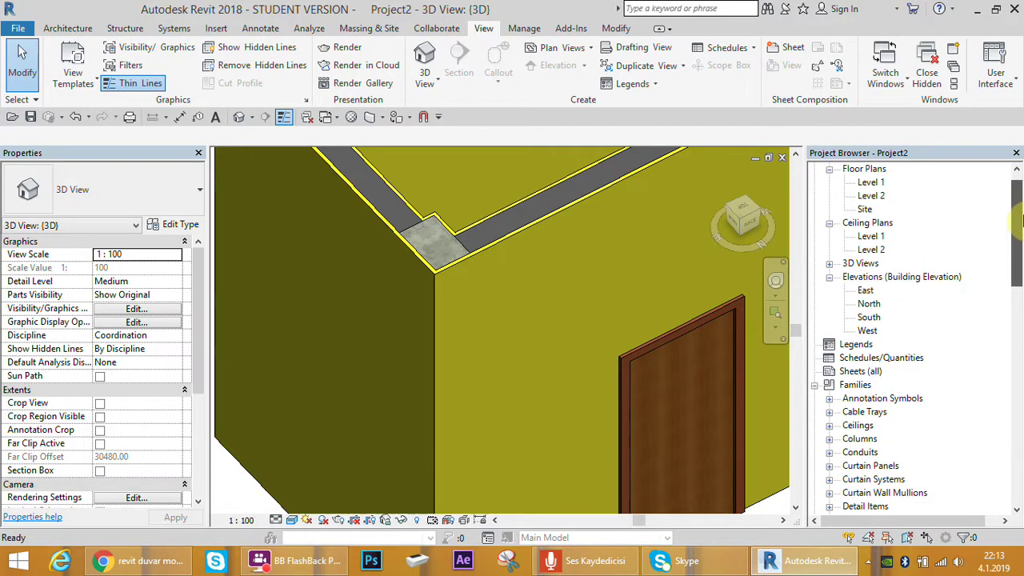
# On Level 1, join the top wall's outer and inner plaster to the 20 cm wall.
pyautogui.doubleClick(871, 196)
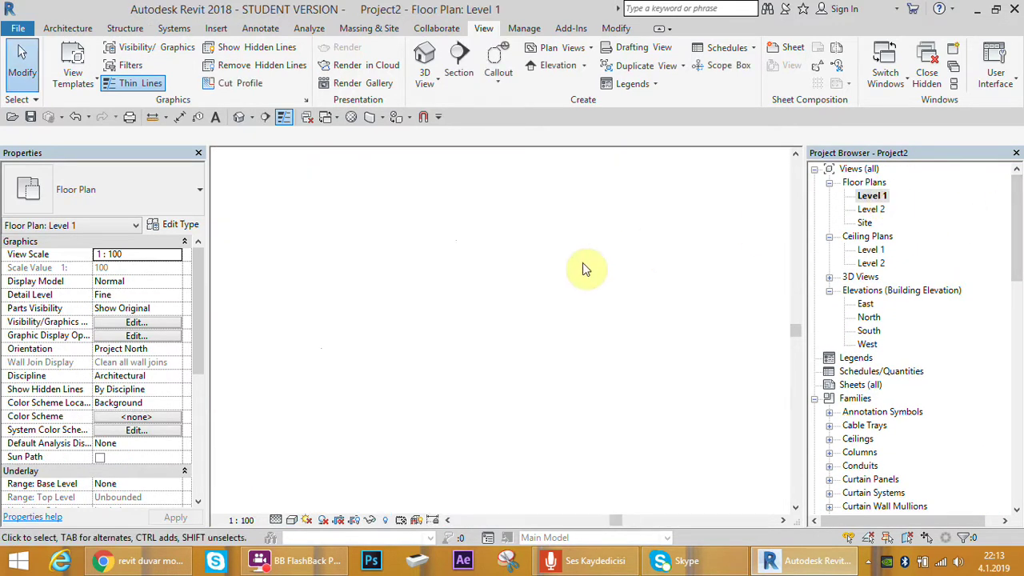
pyautogui.scroll(2, 586, 269)
pyautogui.moveTo(330, 283); pyautogui.dragTo(418, 251, button='middle')
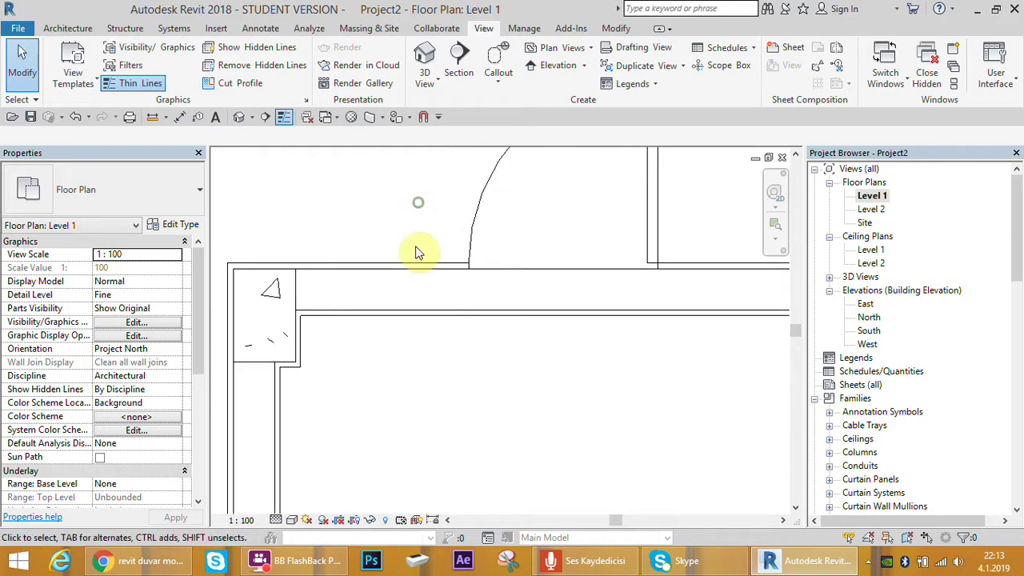
pyautogui.click(400, 266)
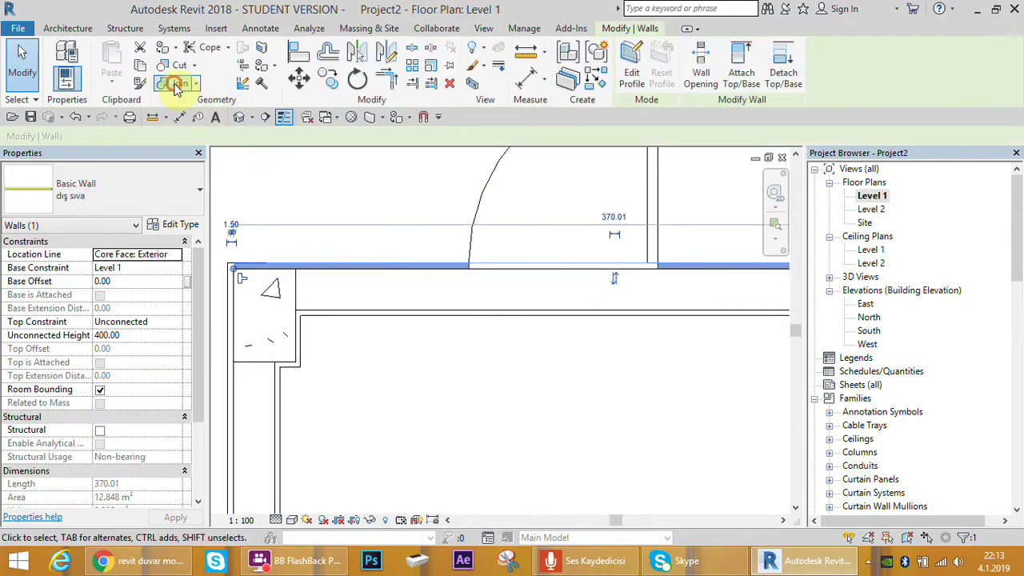
pyautogui.click(176, 86)
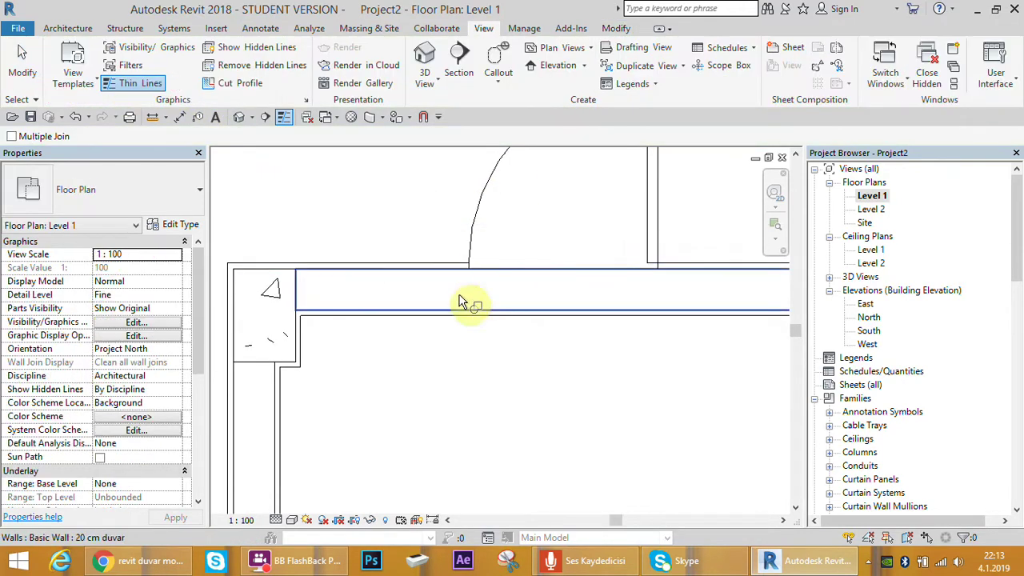
pyautogui.click(390, 266)
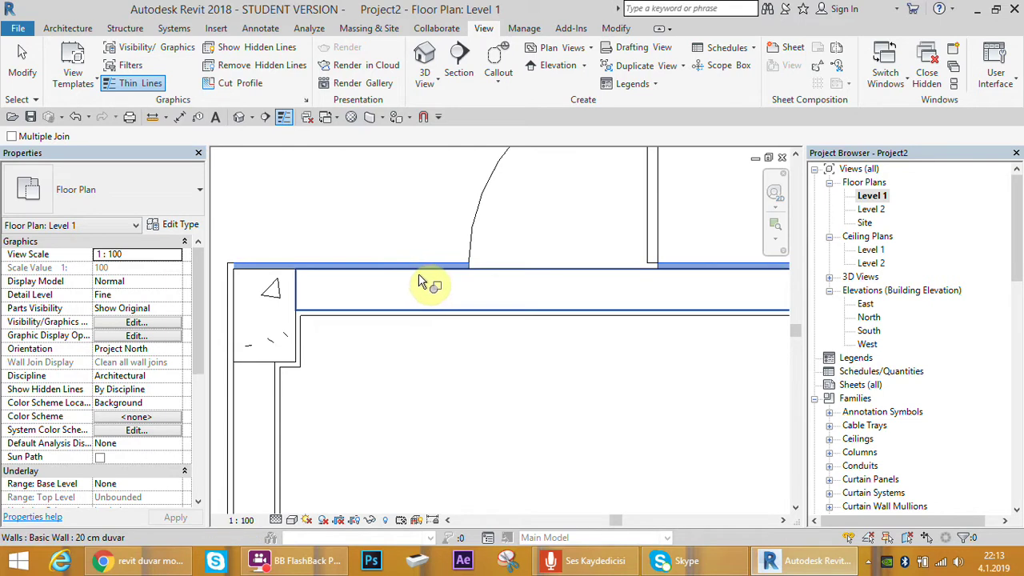
pyautogui.click(489, 271)
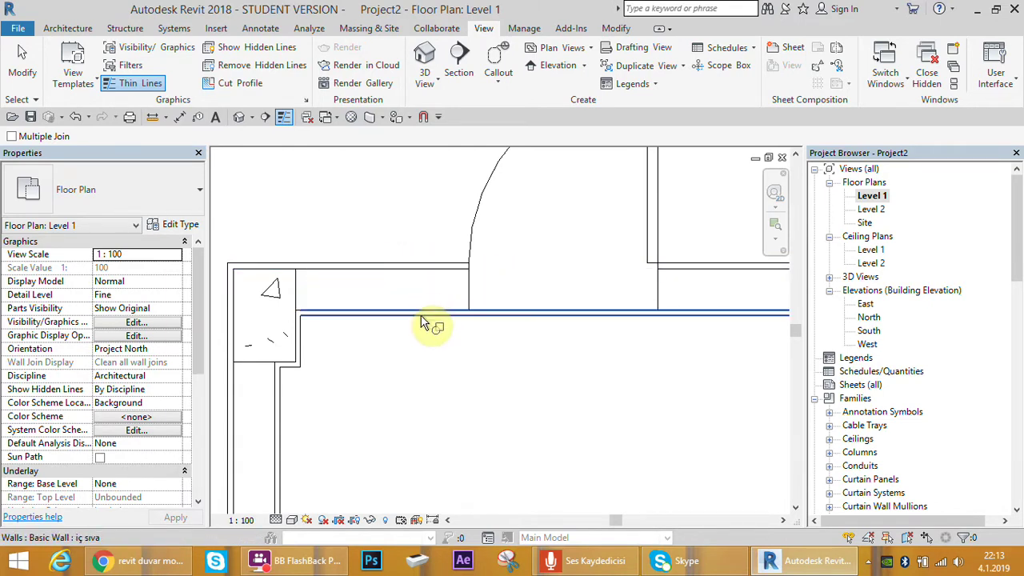
pyautogui.click(430, 312)
pyautogui.click(470, 305)
pyautogui.scroll(-3, 480, 304)
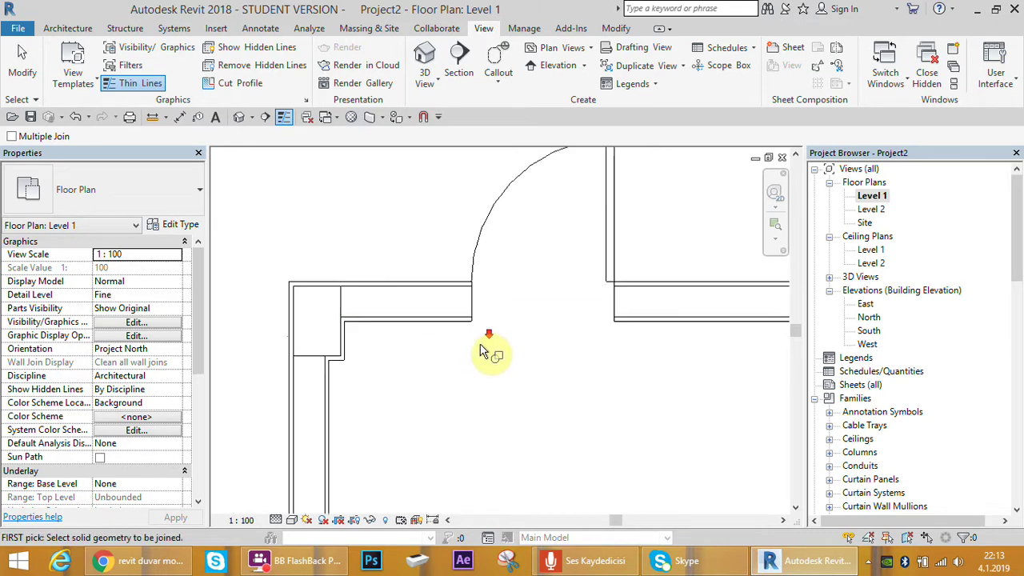
pyautogui.moveTo(502, 331); pyautogui.dragTo(564, 240, button='middle')
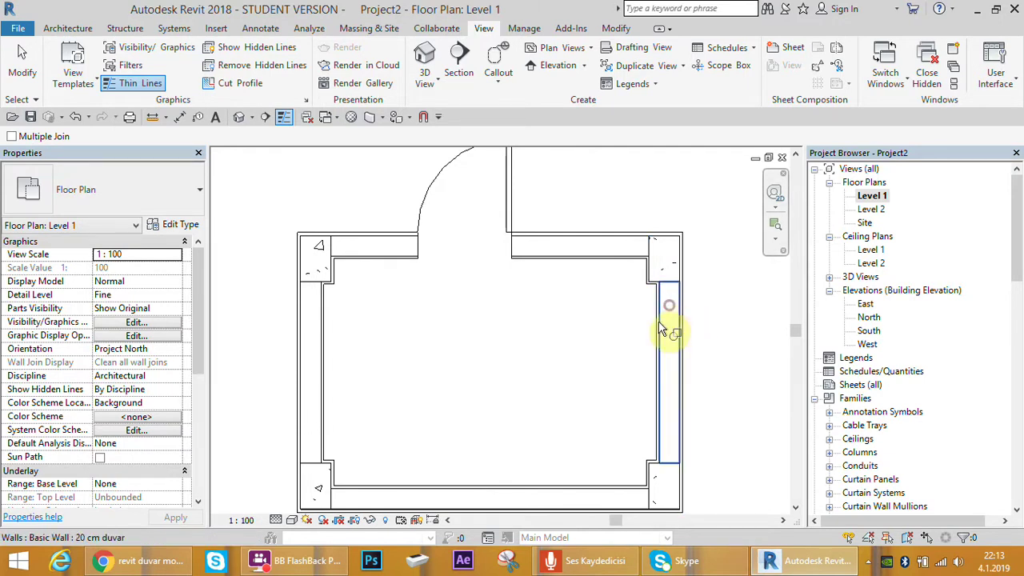
pyautogui.click(67, 29)
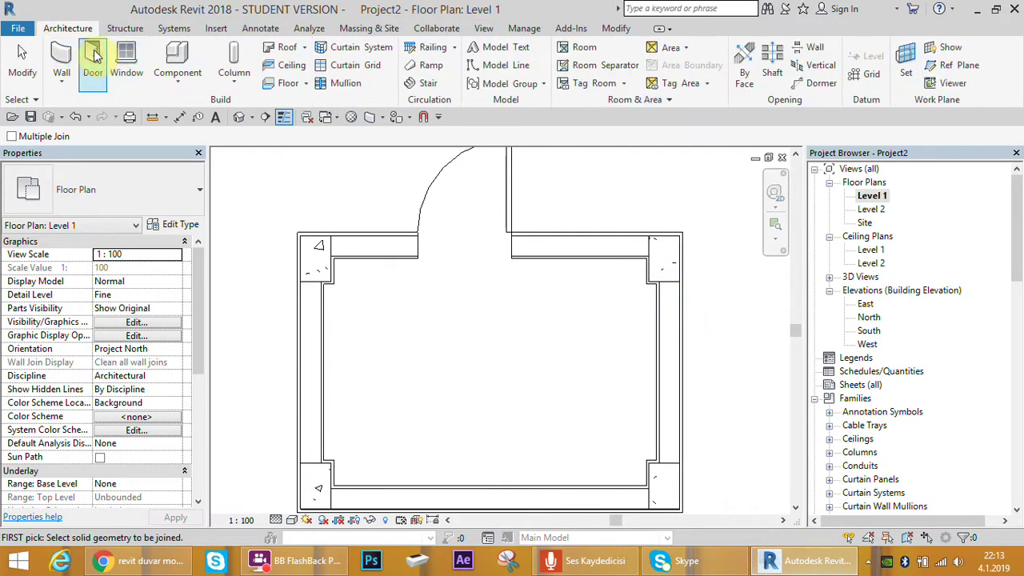
# Start a second door placement and position its preview on the room's right wall.
pyautogui.click(93, 54)
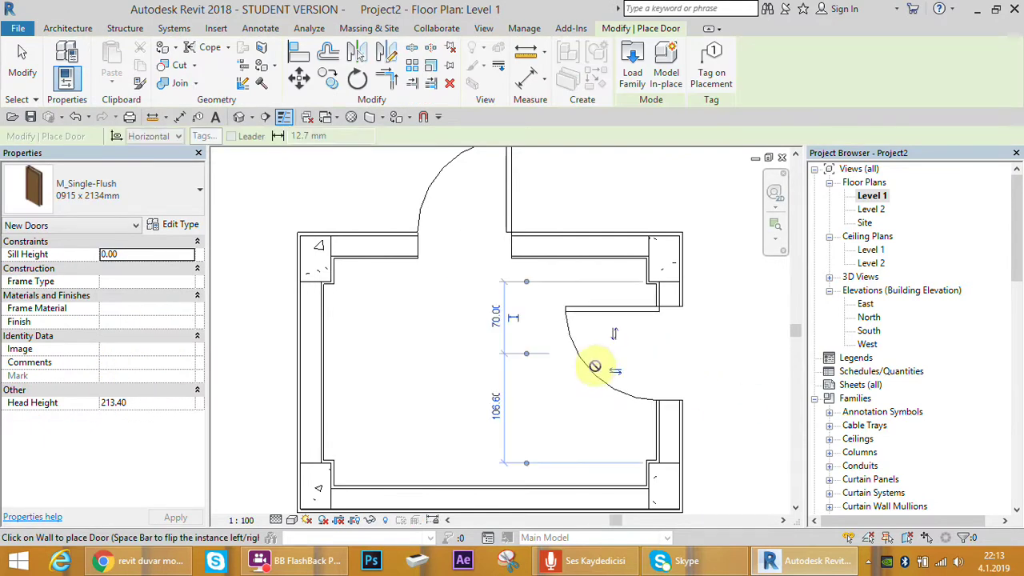
pyautogui.scroll(-1, 598, 327)
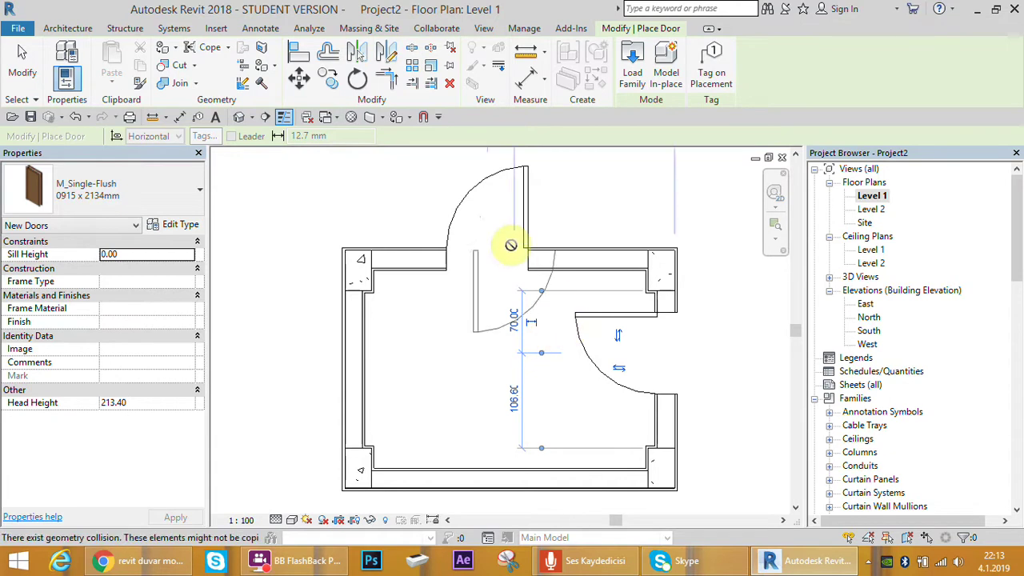
pyautogui.moveTo(448, 298); pyautogui.dragTo(450, 287, button='middle')
pyautogui.click(484, 28)
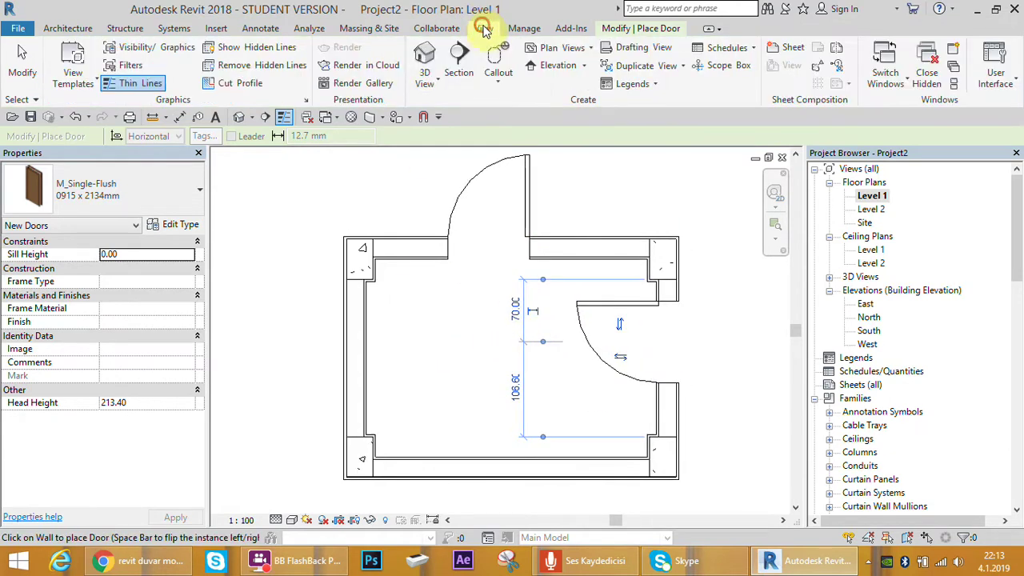
# Inspect the second door (Mark 2) in the 3D view, orbiting to look down into the room.
pyautogui.click(415, 54)
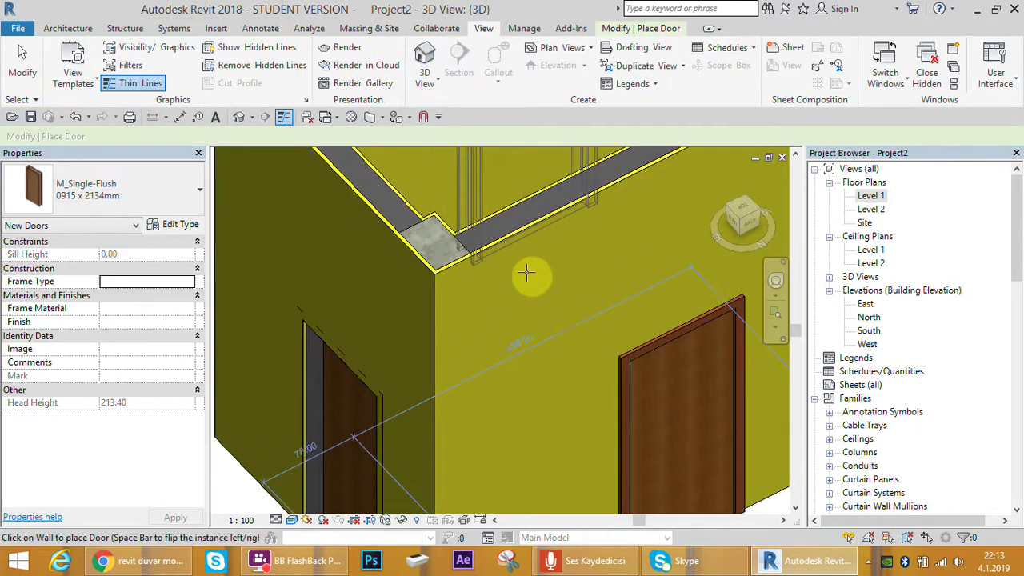
pyautogui.scroll(-3, 528, 275)
pyautogui.moveTo(530, 300)
pyautogui.keyDown('shift'); pyautogui.mouseDown(button='middle')
pyautogui.moveTo(544, 349)
pyautogui.moveTo(407, 349)
pyautogui.moveTo(254, 300)
pyautogui.moveTo(594, 338)
pyautogui.moveTo(530, 355)
pyautogui.mouseUp(button='middle'); pyautogui.keyUp('shift')
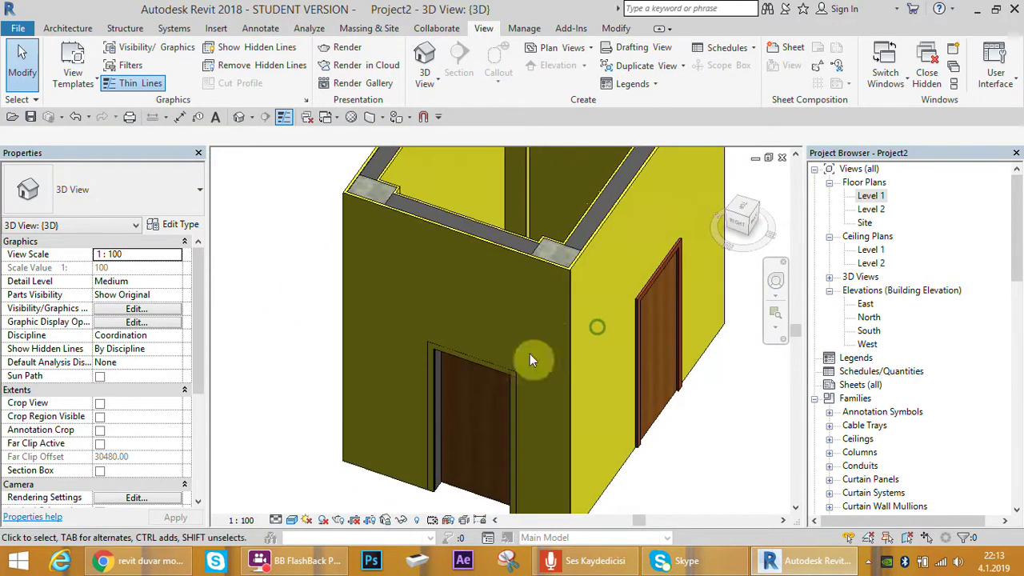
pyautogui.click(478, 497)
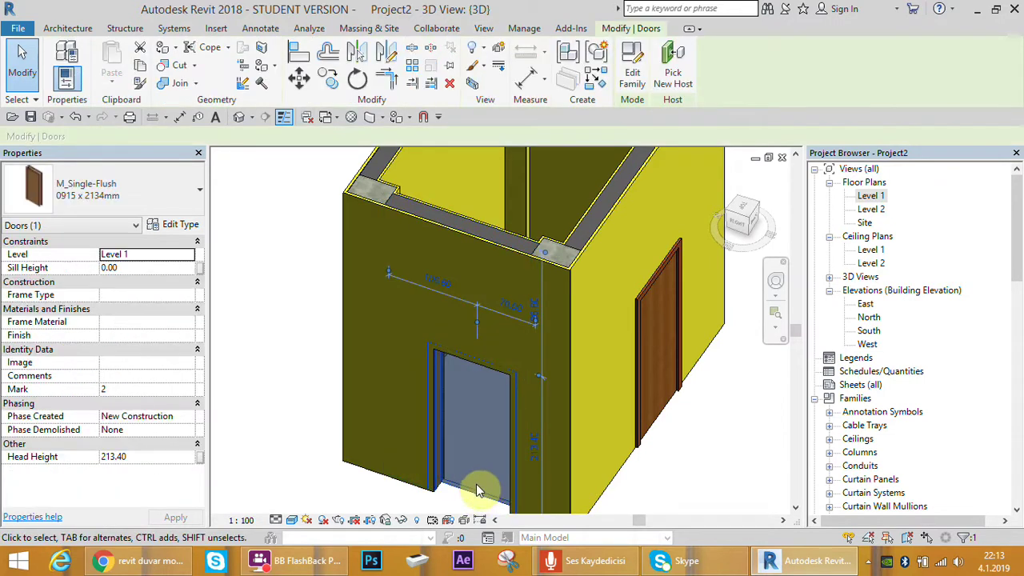
pyautogui.moveTo(478, 380)
pyautogui.keyDown('shift'); pyautogui.mouseDown(button='middle')
pyautogui.moveTo(464, 338)
pyautogui.moveTo(533, 382)
pyautogui.moveTo(446, 404)
pyautogui.mouseUp(button='middle'); pyautogui.keyUp('shift')
pyautogui.moveTo(606, 411)
pyautogui.keyDown('shift'); pyautogui.mouseDown(button='middle')
pyautogui.moveTo(251, 399)
pyautogui.moveTo(486, 475)
pyautogui.moveTo(486, 450)
pyautogui.moveTo(404, 400)
pyautogui.mouseUp(button='middle'); pyautogui.keyUp('shift')
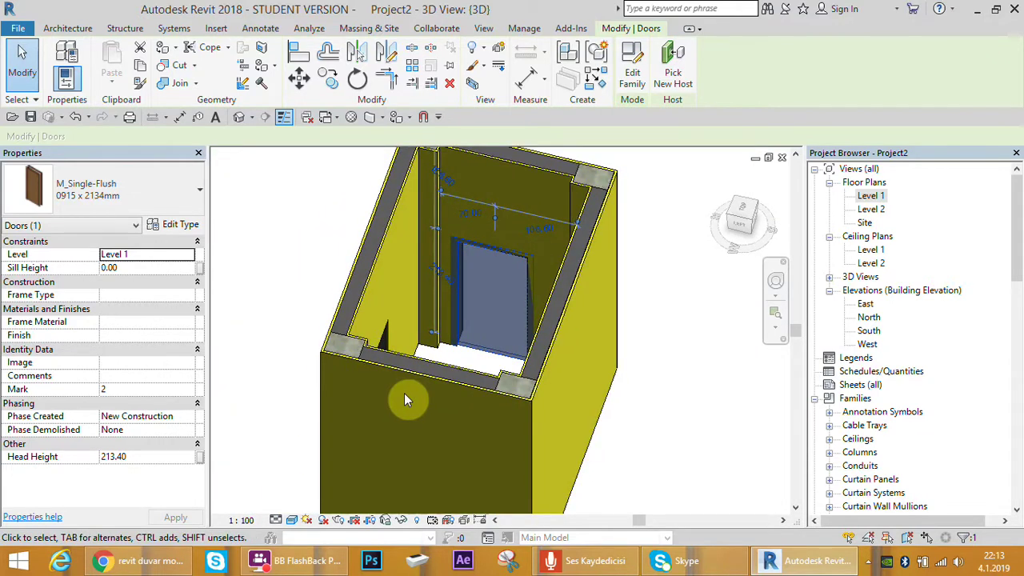